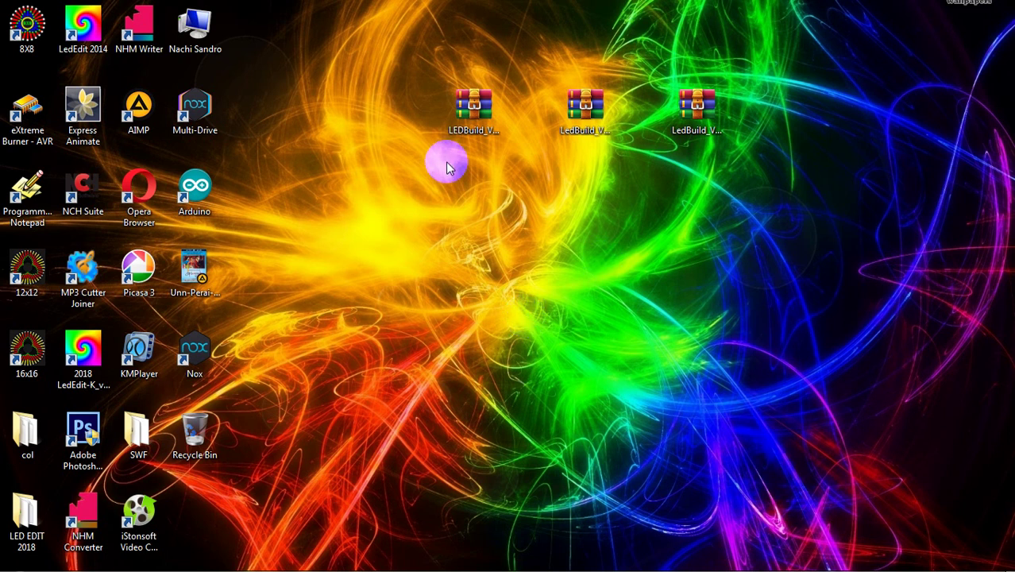
# - Check the version numbers of the three LEDBuild archives on the desktop
pyautogui.moveTo(455, 166); pyautogui.dragTo(797, 181)
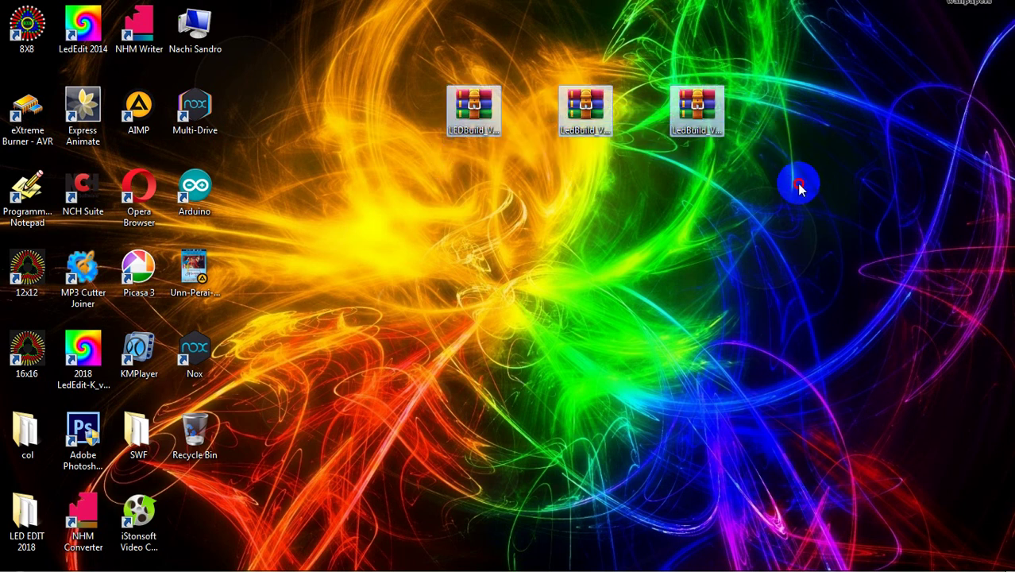
pyautogui.click(490, 127)
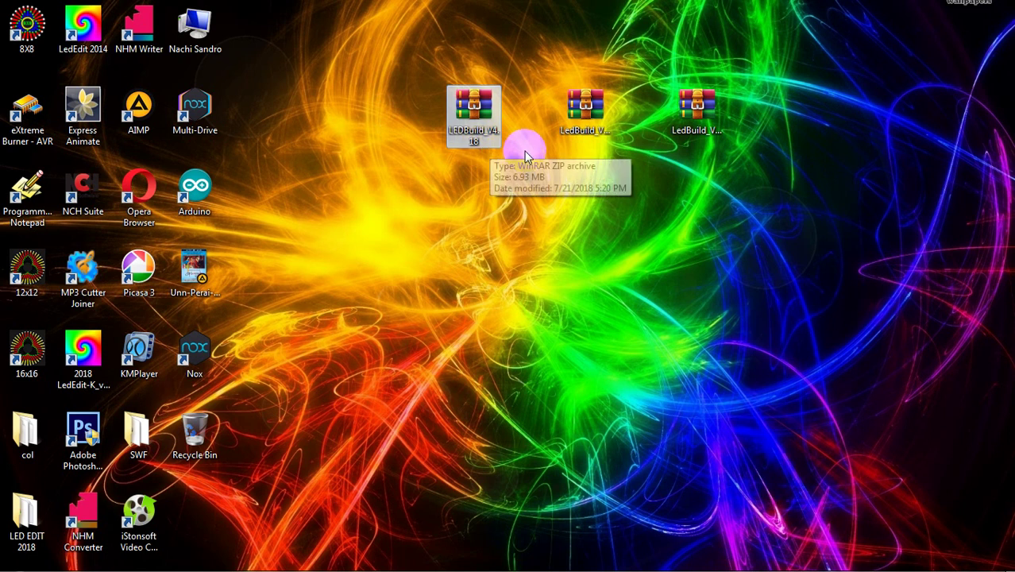
pyautogui.click(586, 129)
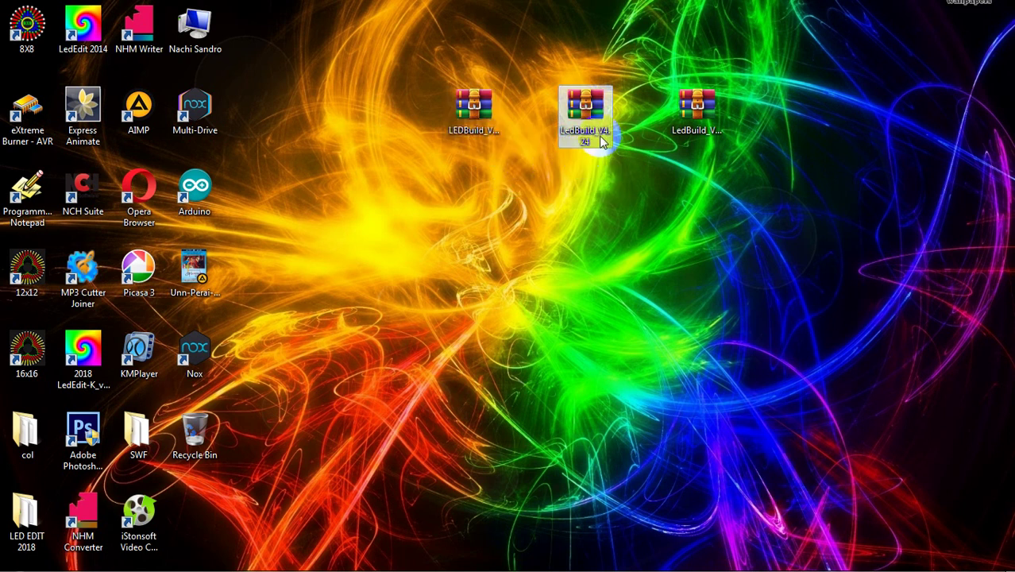
pyautogui.click(694, 139)
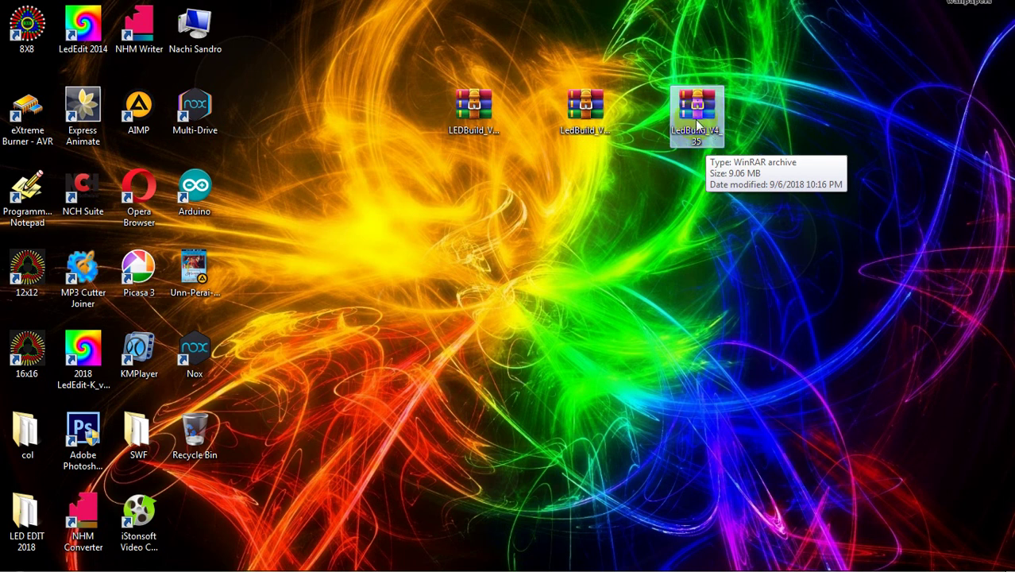
# - Extract the LedBuild_V4.24 archive into its own folder and place that folder beneath the archive on the desktop
pyautogui.click(588, 124)
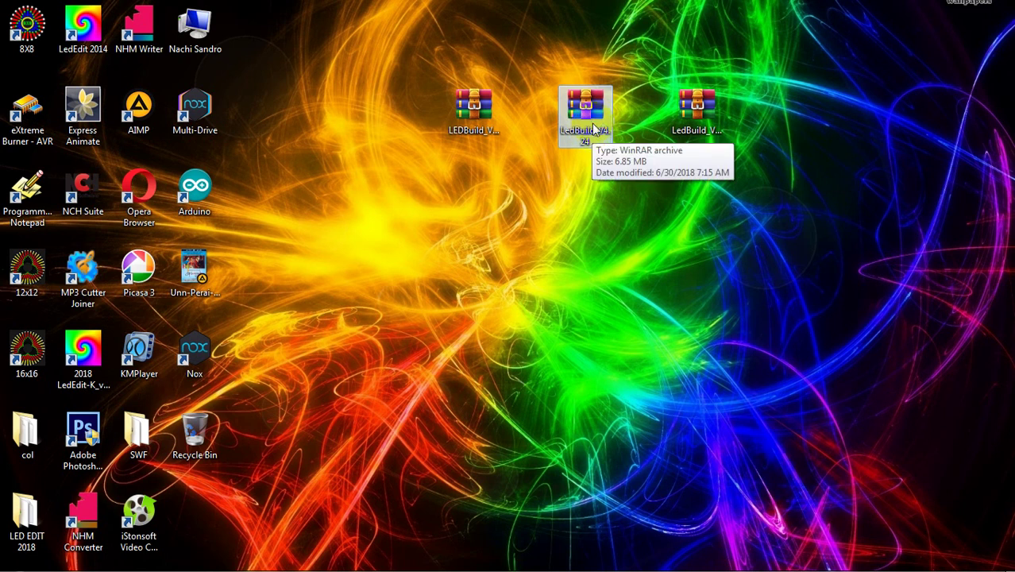
pyautogui.rightClick(612, 155)
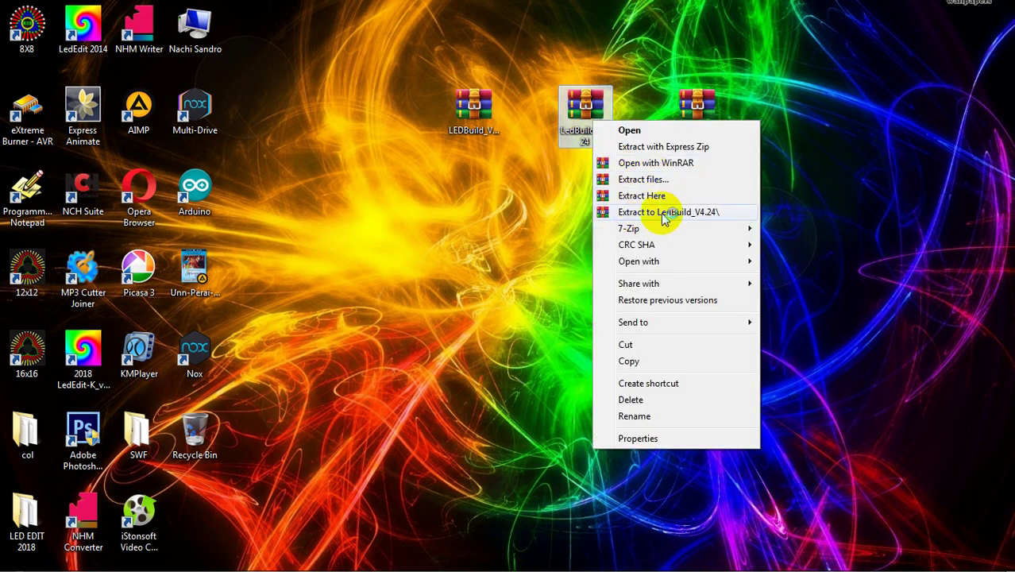
pyautogui.click(694, 215)
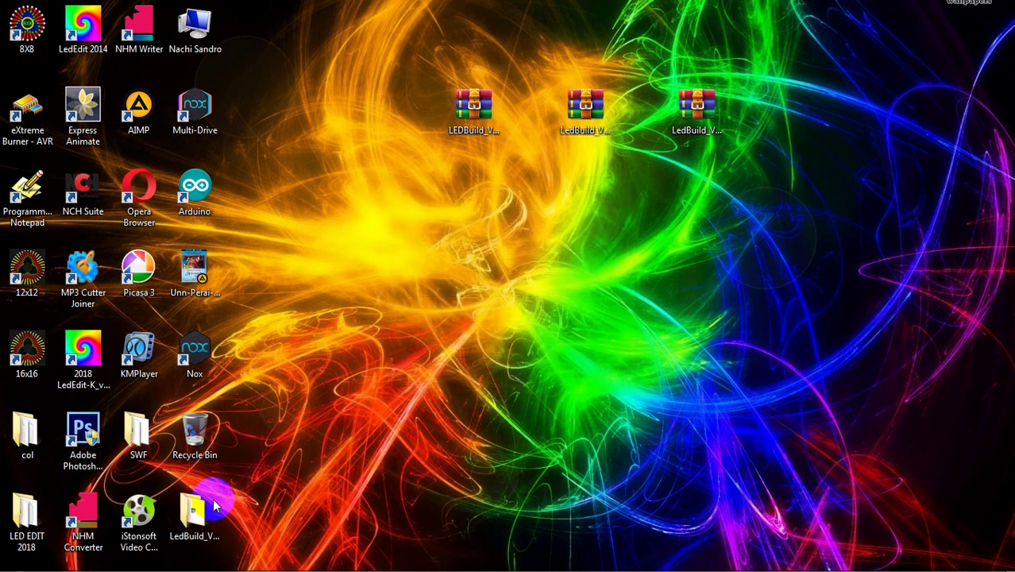
pyautogui.moveTo(200, 517); pyautogui.dragTo(584, 198)
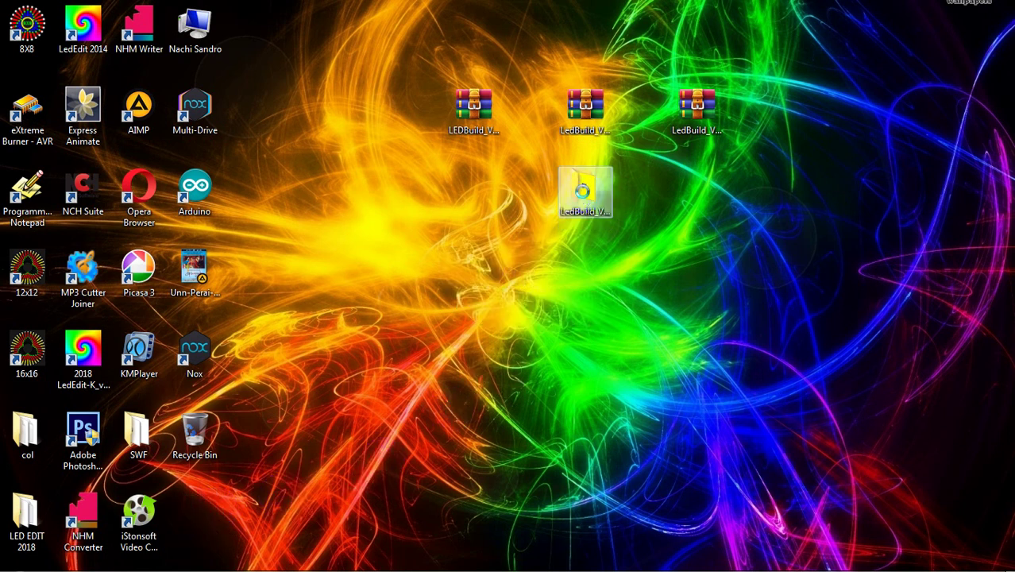
# - Launch the LedBuild_V4.24 installer from the extracted folder and close the folder window
pyautogui.doubleClick(584, 190)
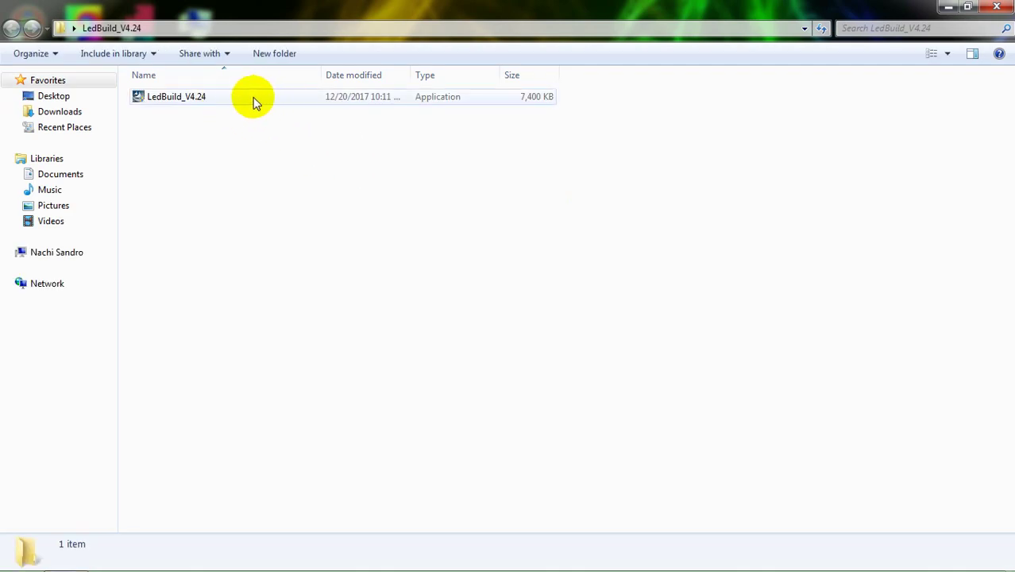
pyautogui.click(255, 98)
pyautogui.doubleClick(256, 96)
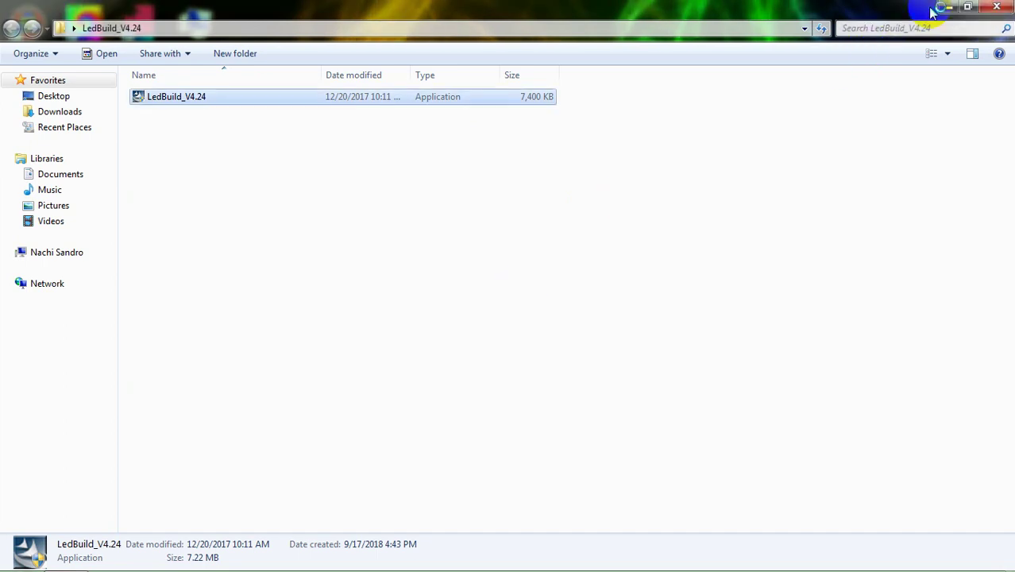
pyautogui.click(996, 6)
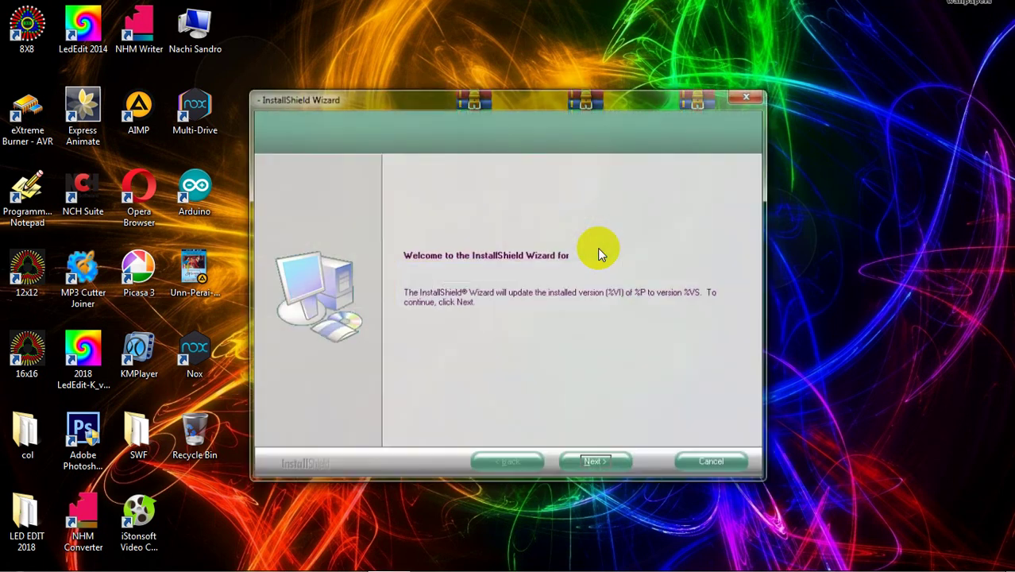
# - Run the LedBuild installation through the InstallShield Wizard and finish it
pyautogui.click(598, 461)
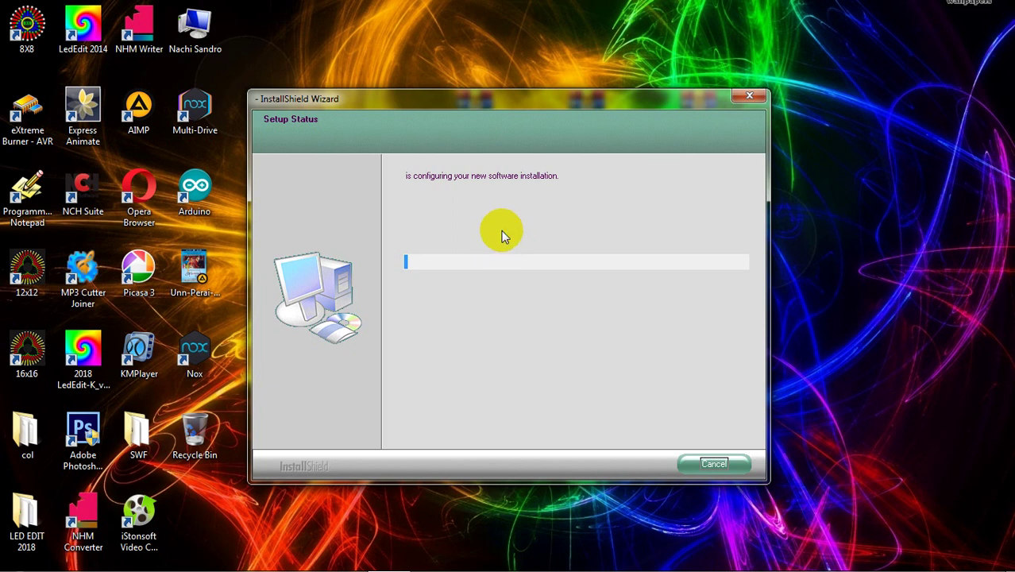
pyautogui.moveTo(512, 102); pyautogui.dragTo(587, 28)
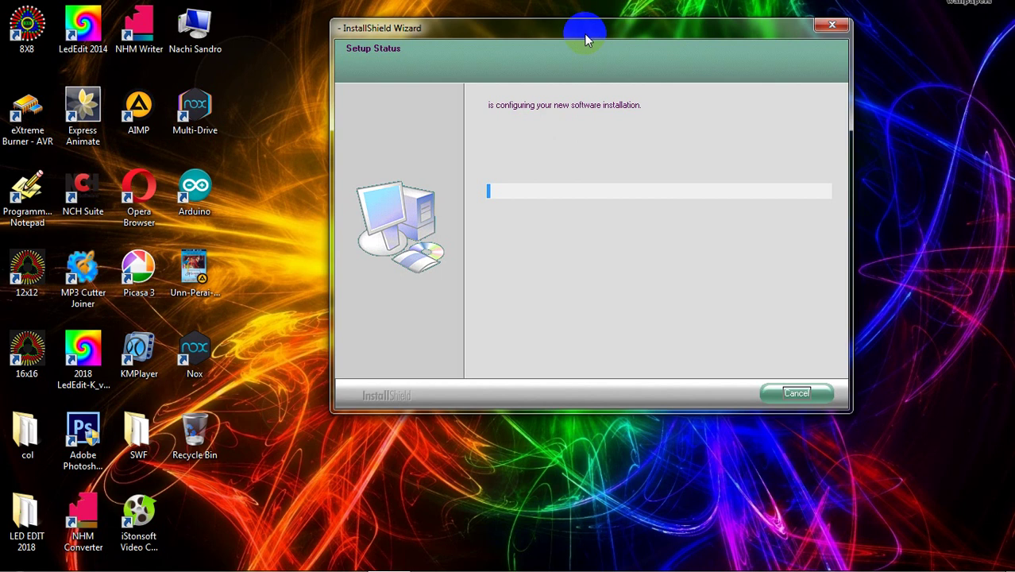
pyautogui.moveTo(590, 34); pyautogui.dragTo(600, 162)
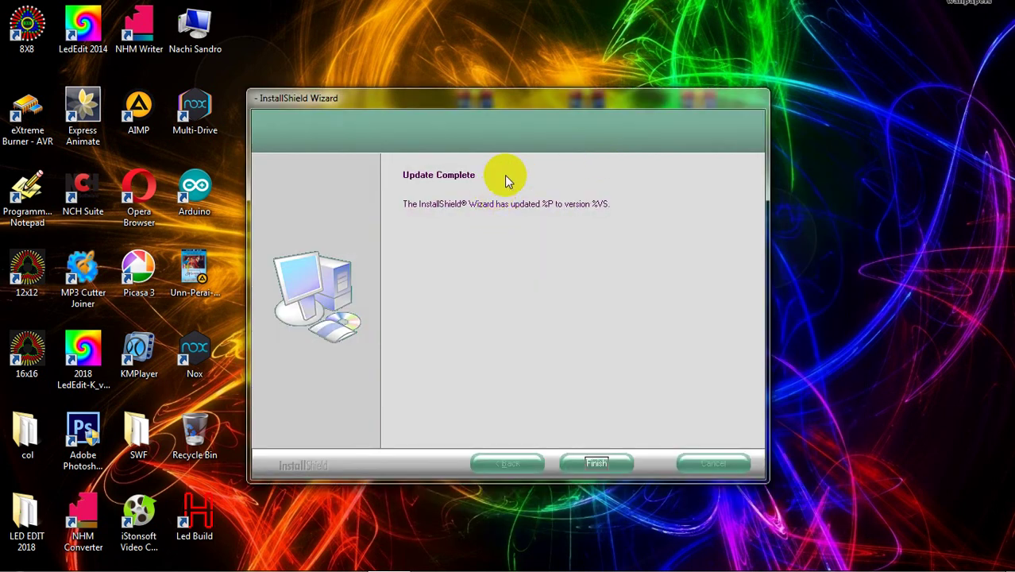
pyautogui.click(603, 463)
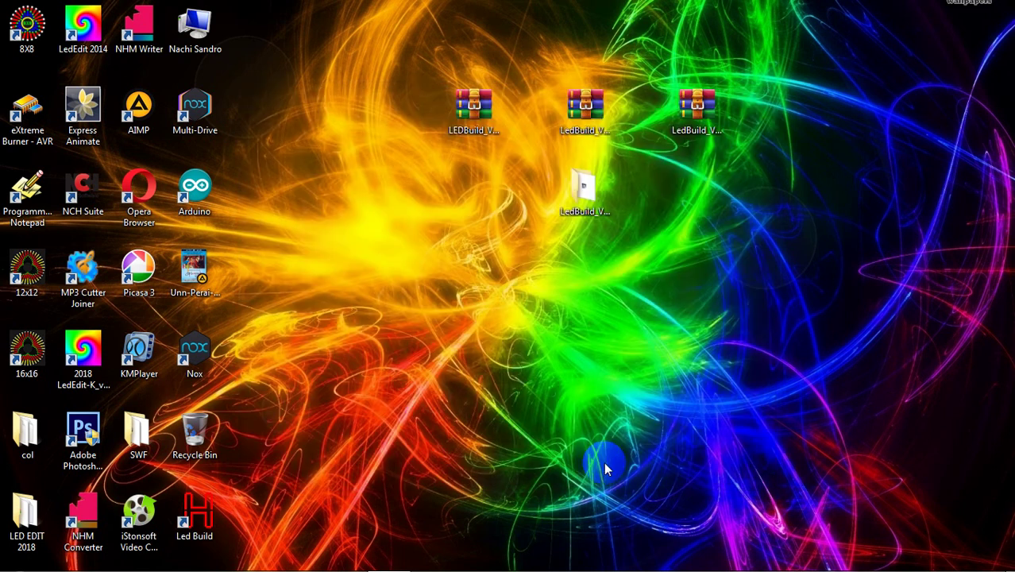
# - Move the Led Build shortcut near the archives, start Led Build and dismiss the Program Compatibility Assistant
pyautogui.click(429, 567)
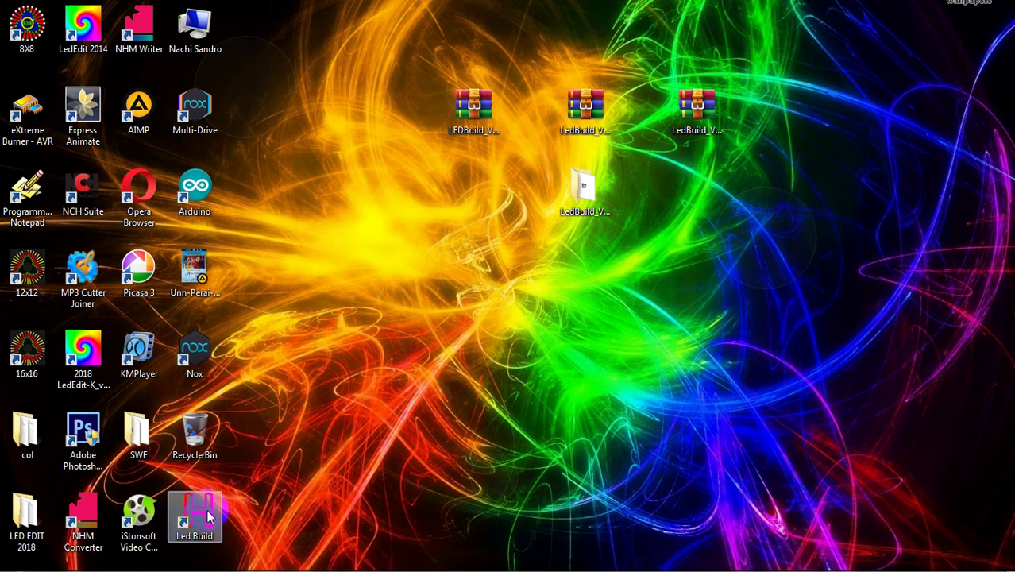
pyautogui.moveTo(202, 513); pyautogui.dragTo(433, 195)
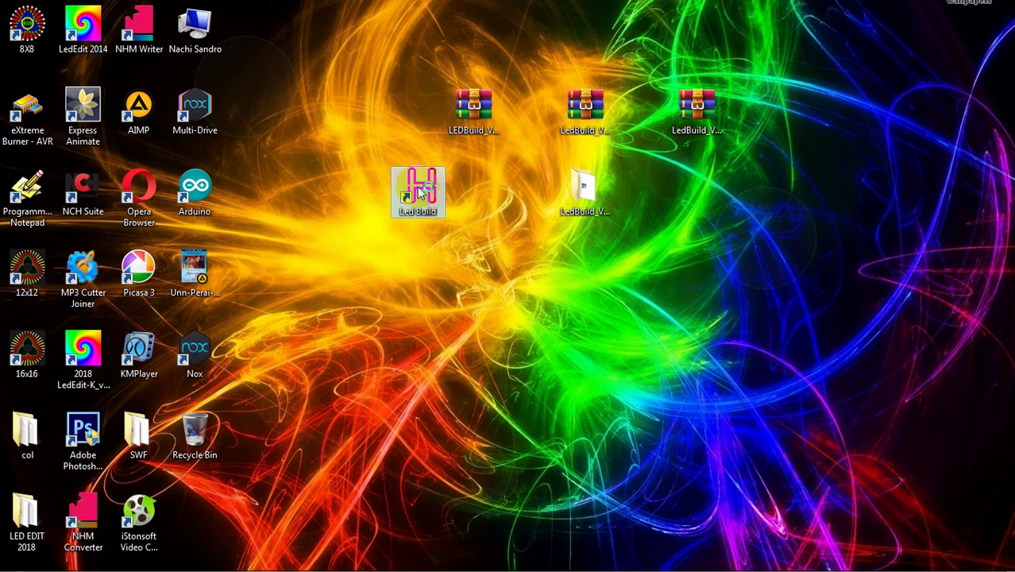
pyautogui.doubleClick(420, 190)
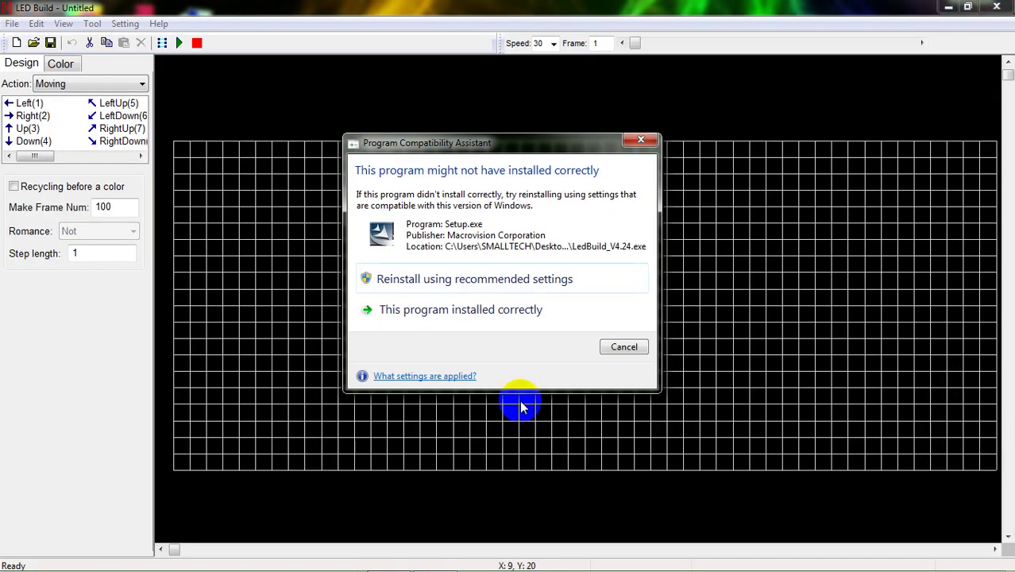
pyautogui.click(624, 348)
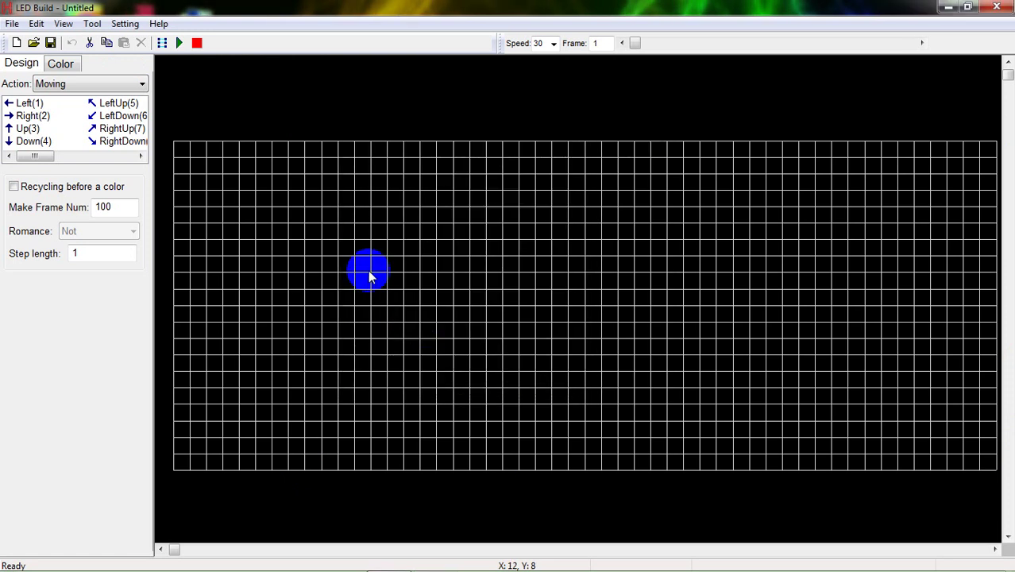
# - Create a new lighting layout 50 pixels wide and 20 pixels high in the Lighting Sculpt Window and return to the main editor
pyautogui.click(16, 44)
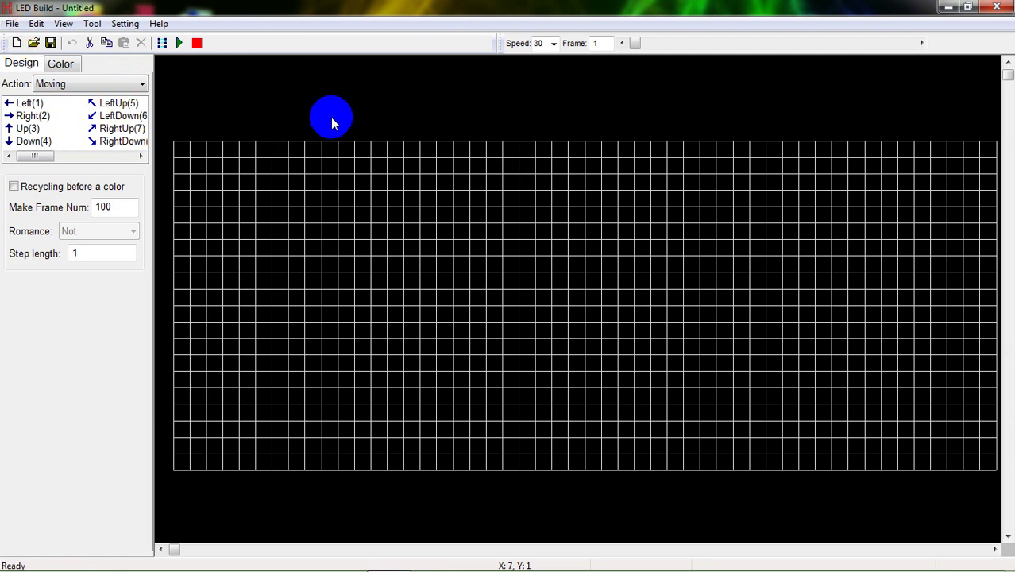
pyautogui.click(162, 44)
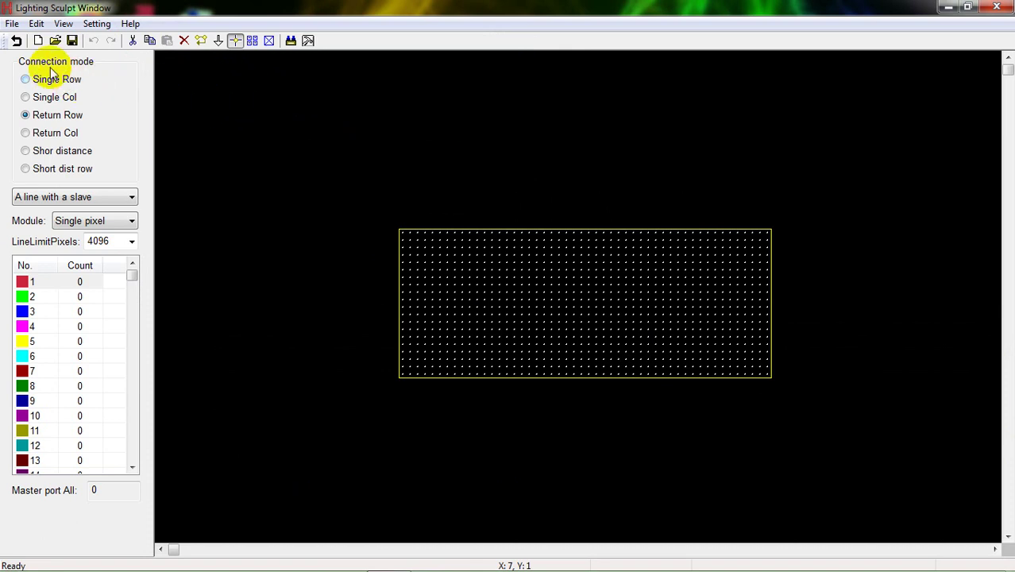
pyautogui.click(38, 41)
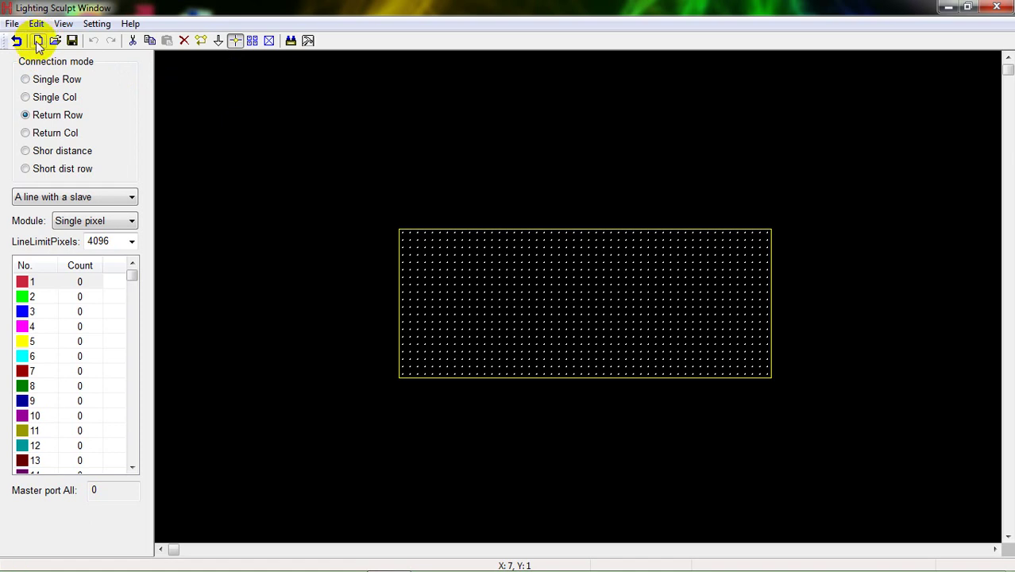
pyautogui.moveTo(483, 242); pyautogui.dragTo(419, 234)
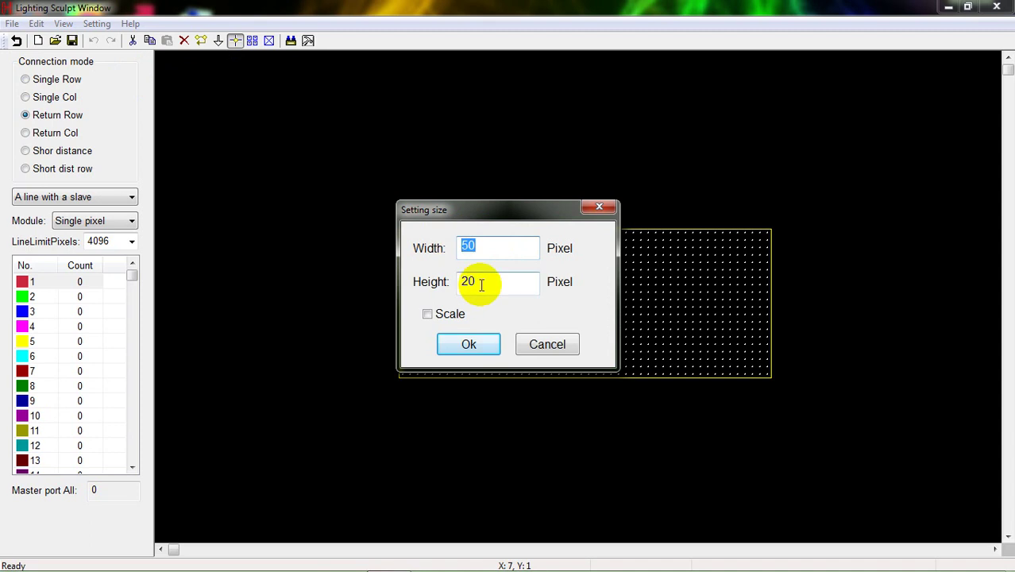
pyautogui.moveTo(478, 281); pyautogui.dragTo(423, 265)
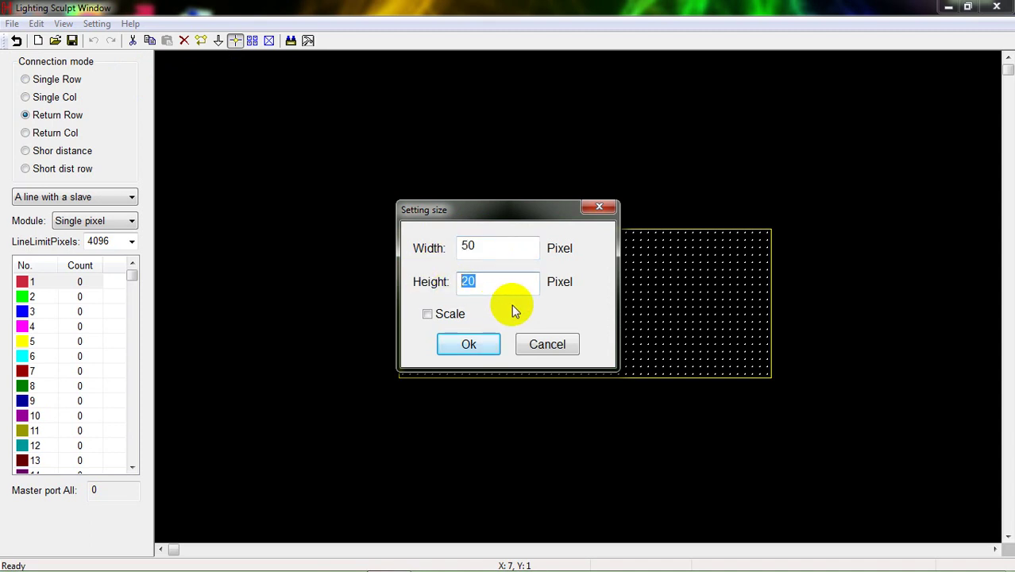
pyautogui.write('20')
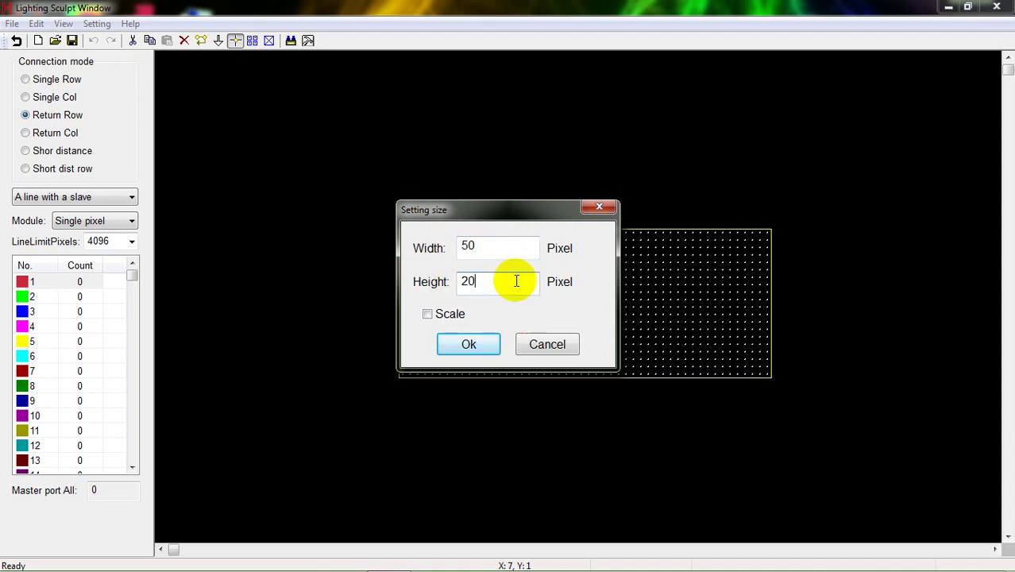
pyautogui.click(473, 345)
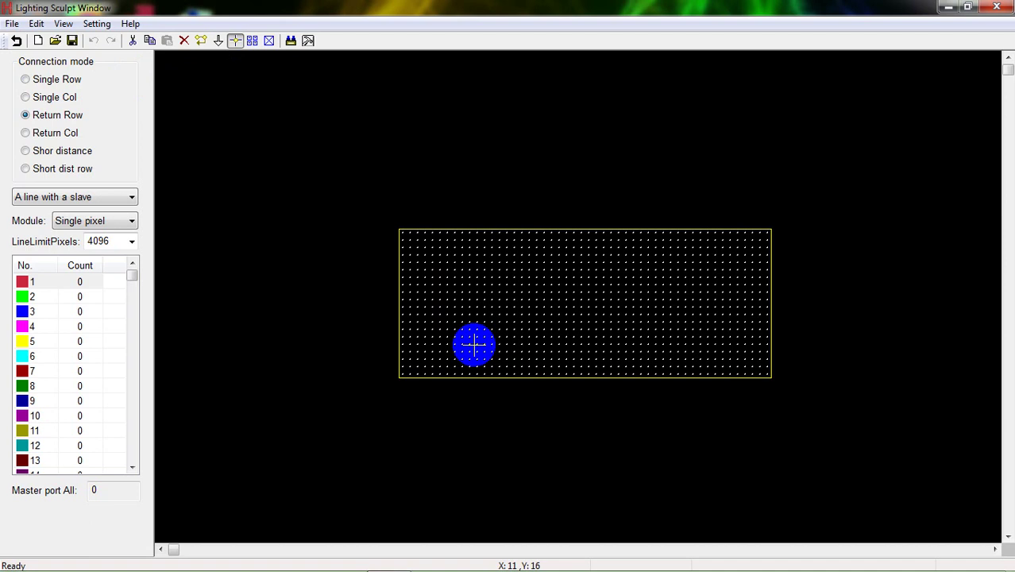
pyautogui.click(14, 40)
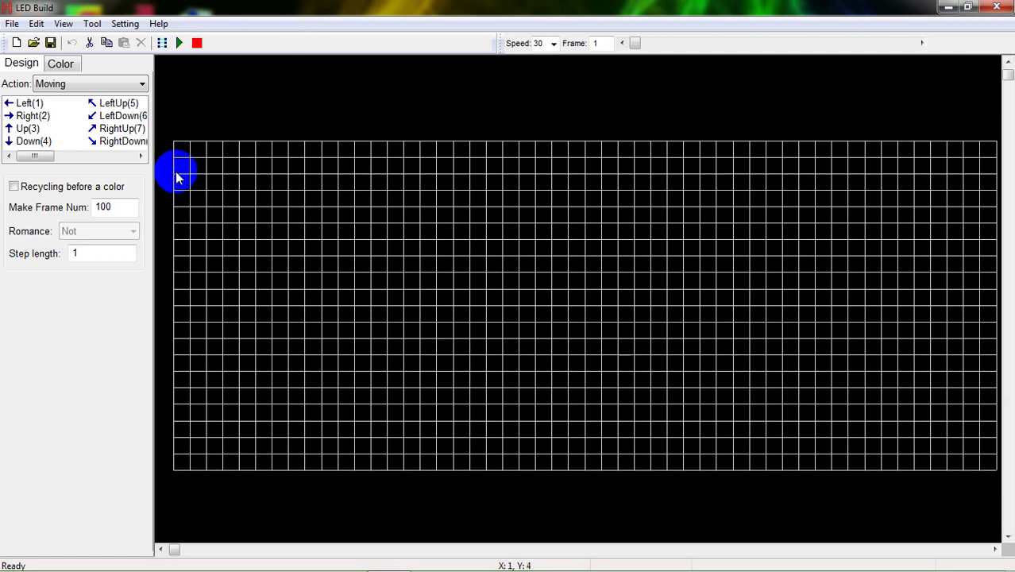
pyautogui.click(63, 65)
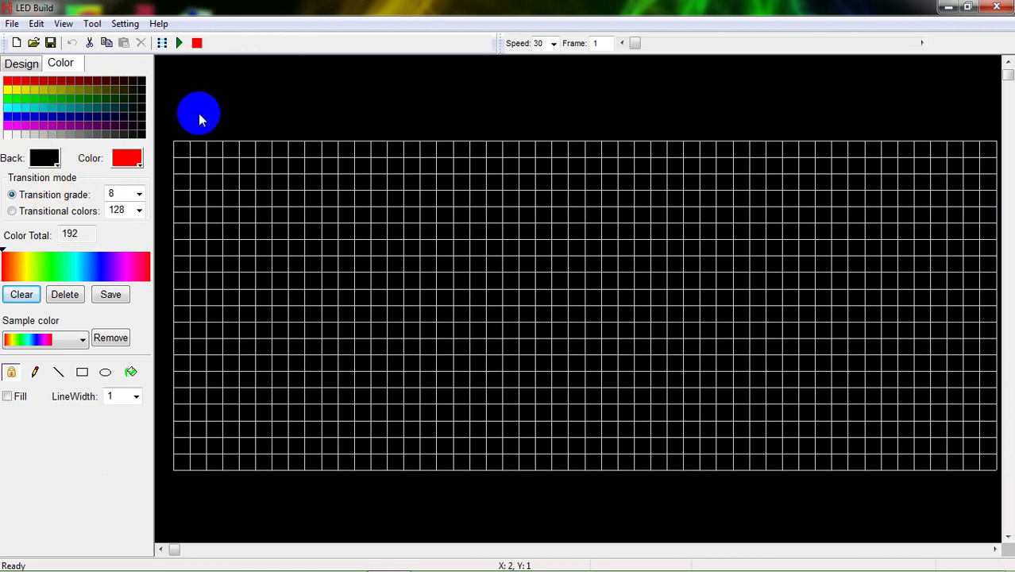
pyautogui.click(21, 64)
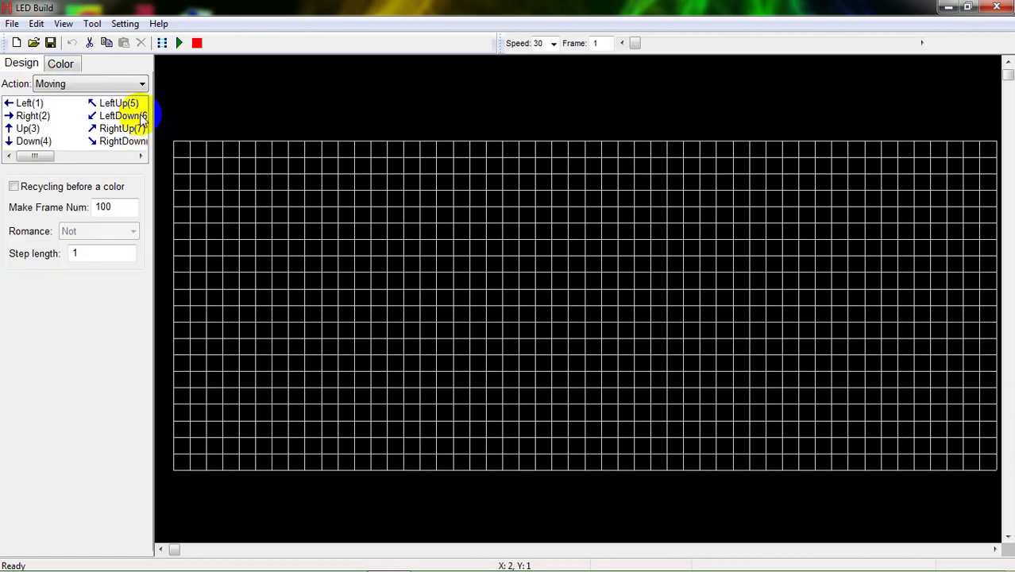
pyautogui.click(109, 83)
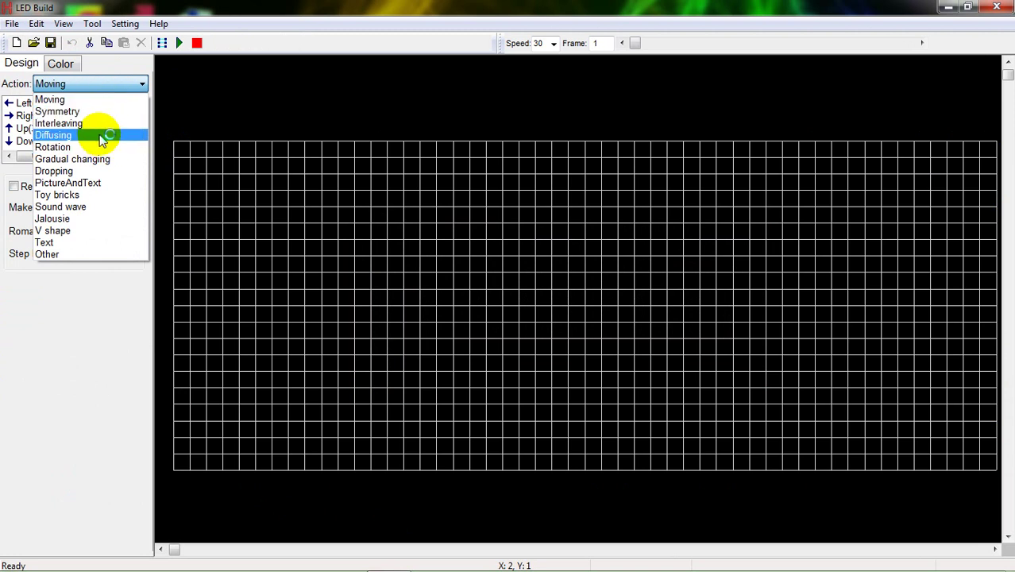
pyautogui.click(91, 95)
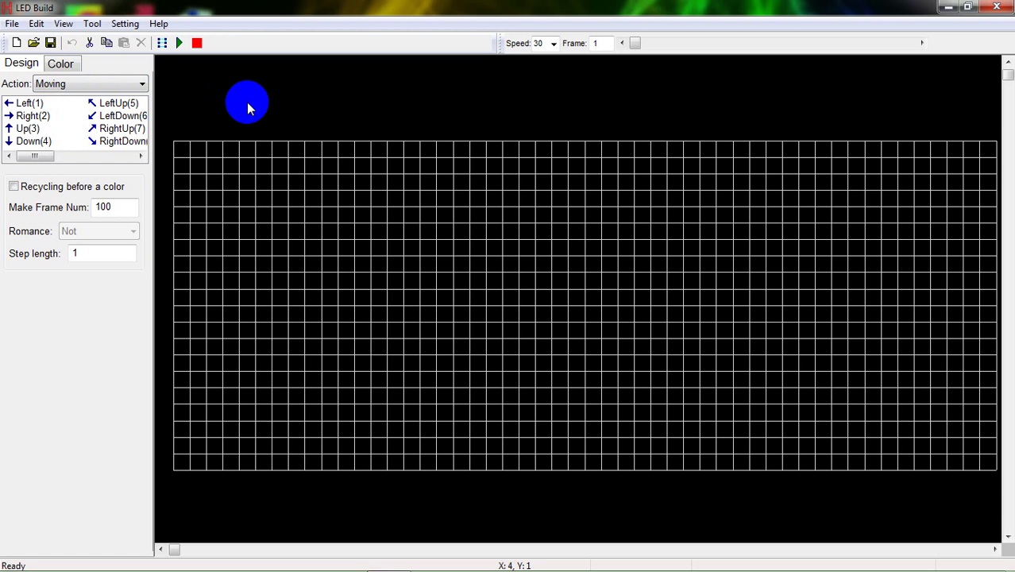
# - Clear the colour gradient, add white as its only colour and return to the design settings
pyautogui.click(64, 64)
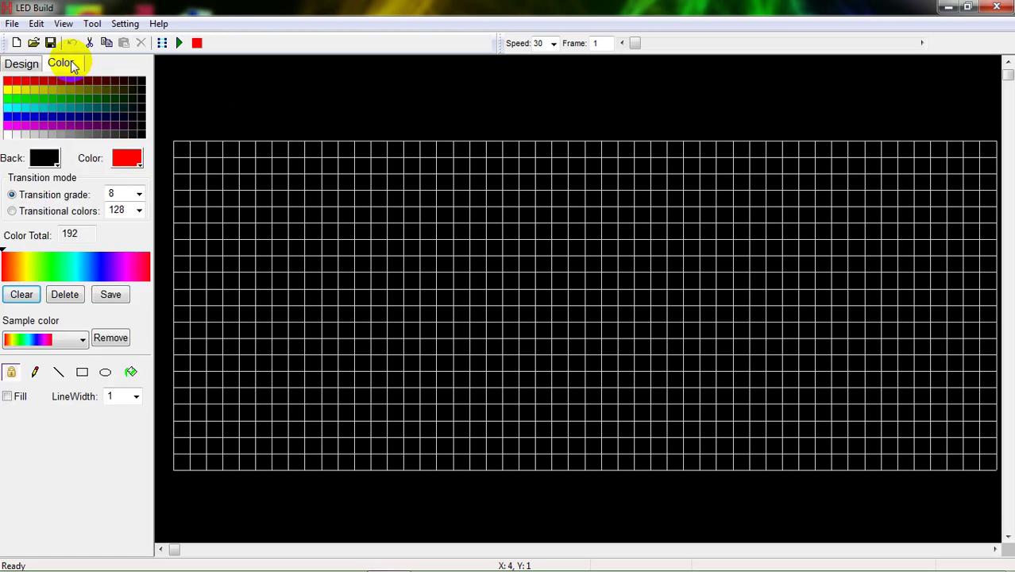
pyautogui.click(25, 297)
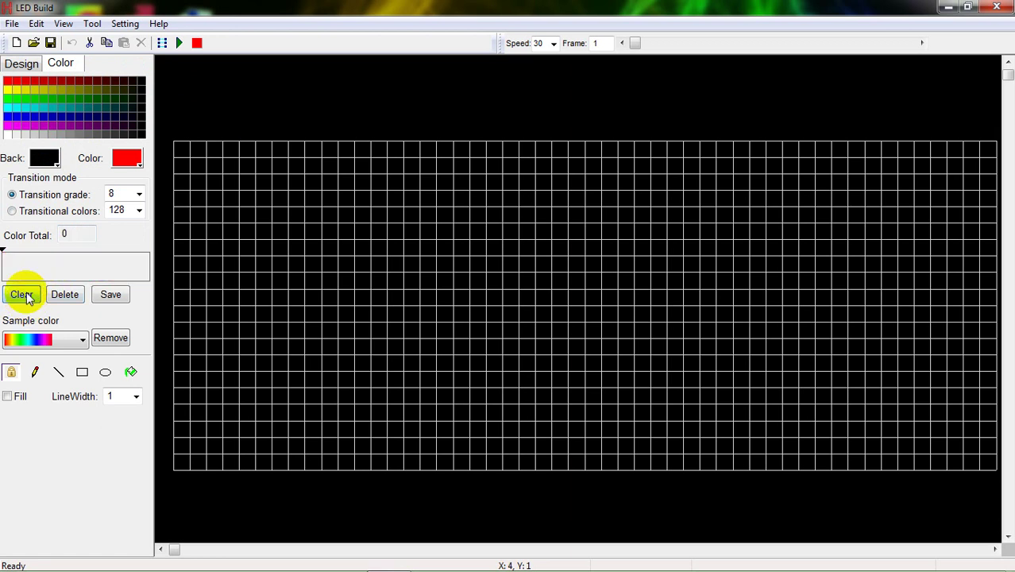
pyautogui.click(14, 132)
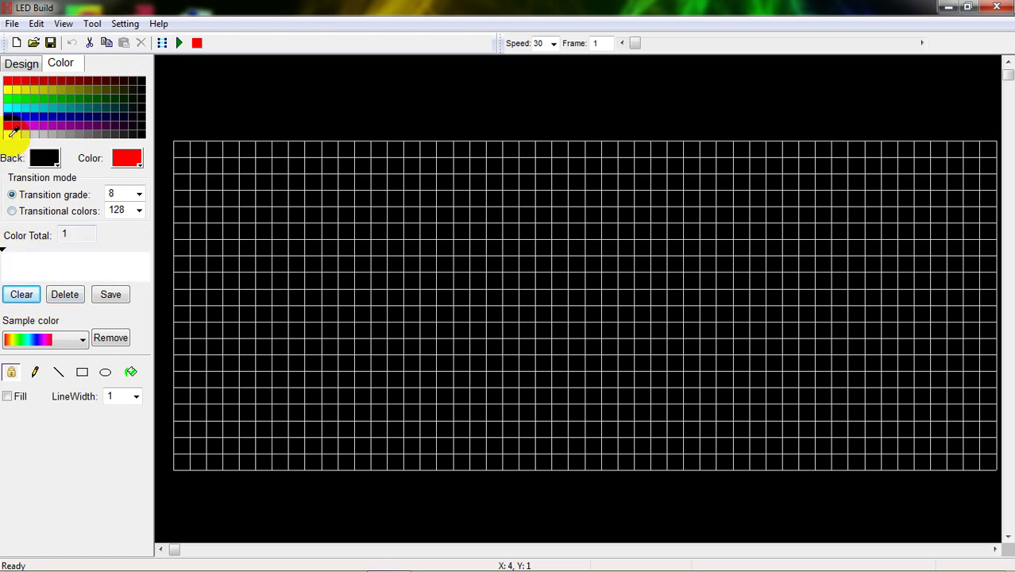
pyautogui.click(22, 64)
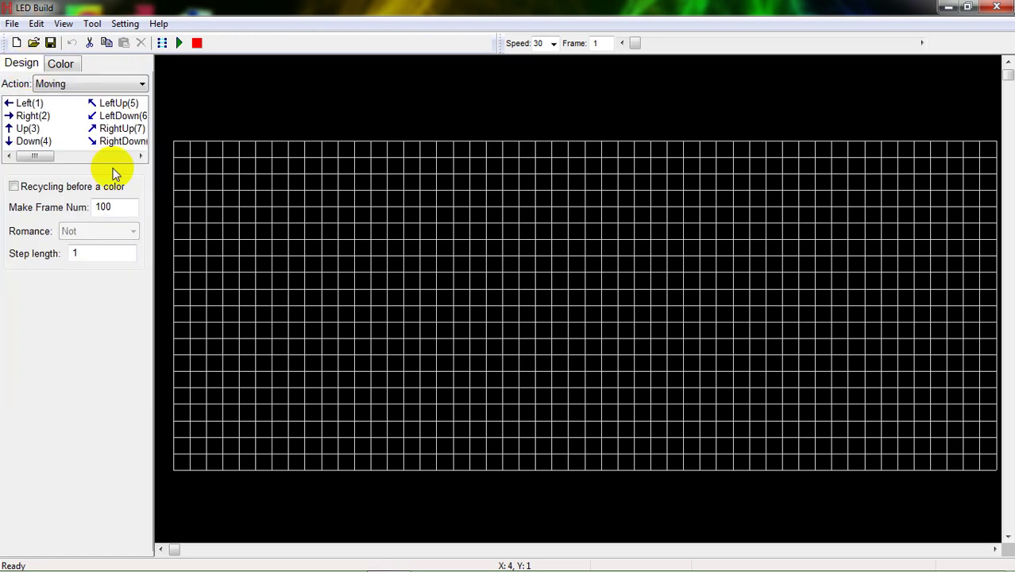
# - Generate a Toy bricks effect with the Down direction on the LED grid and play the animation
pyautogui.click(84, 85)
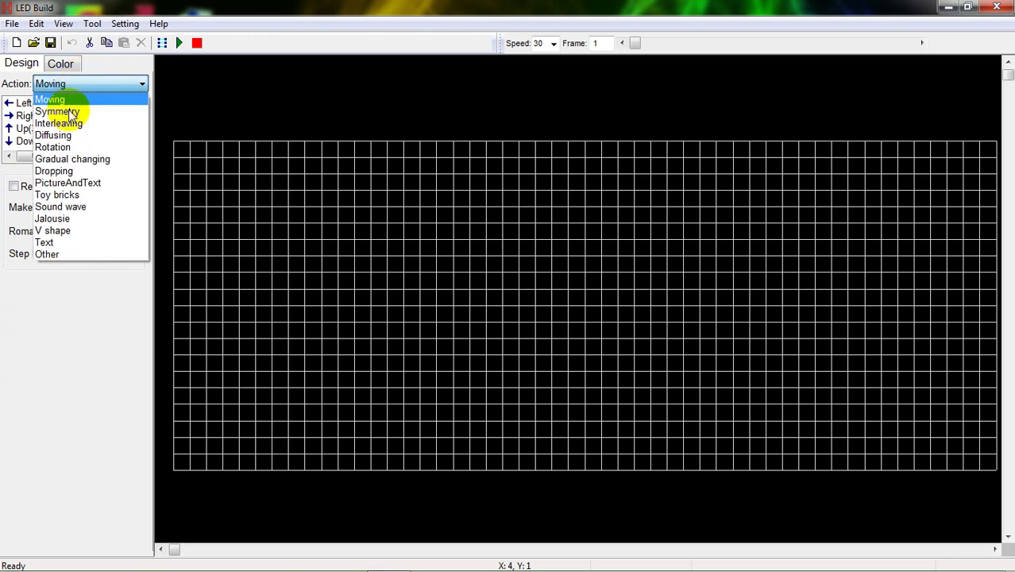
pyautogui.click(110, 200)
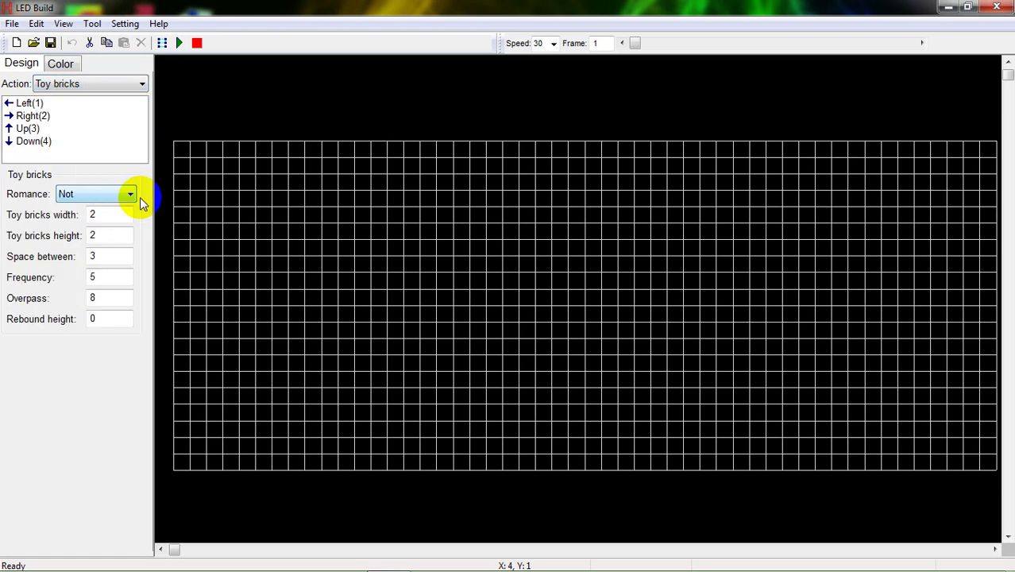
pyautogui.click(209, 92)
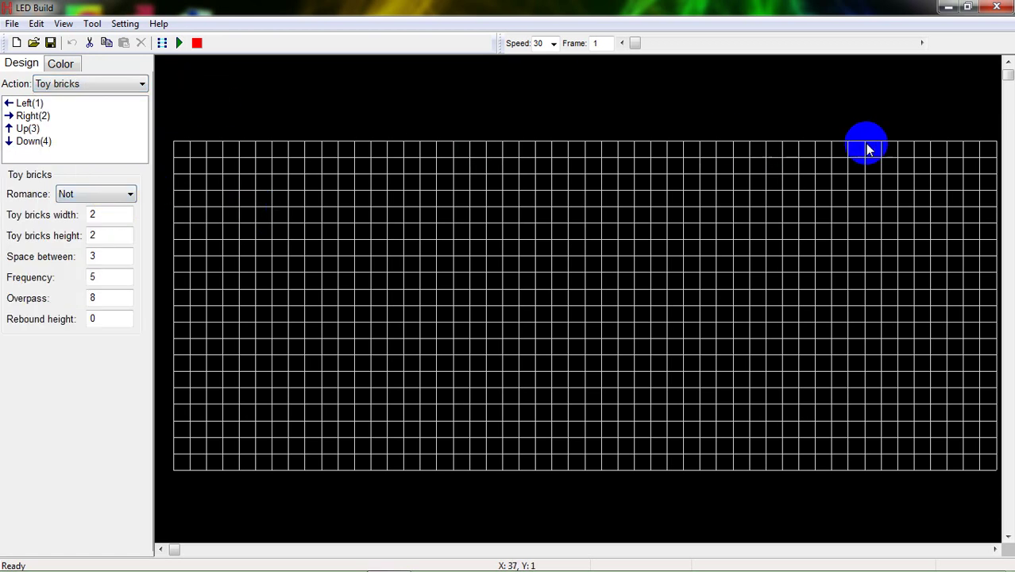
pyautogui.moveTo(867, 149); pyautogui.dragTo(913, 147)
pyautogui.moveTo(546, 112)
pyautogui.mouseDown()
pyautogui.moveTo(624, 414)
pyautogui.moveTo(710, 442)
pyautogui.moveTo(761, 427)
pyautogui.mouseUp()
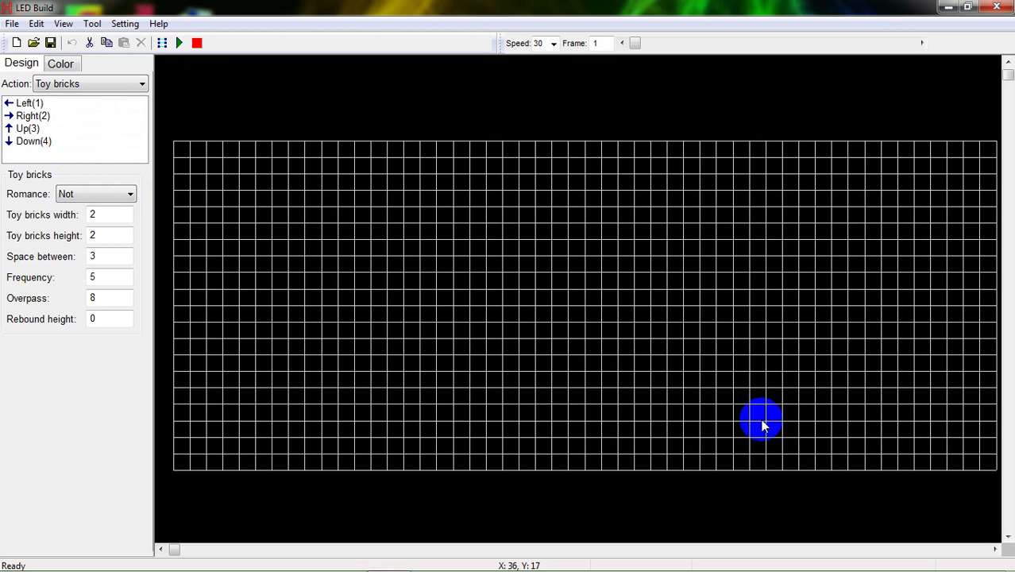
pyautogui.moveTo(761, 426)
pyautogui.mouseDown()
pyautogui.moveTo(792, 413)
pyautogui.moveTo(469, 222)
pyautogui.moveTo(255, 175)
pyautogui.moveTo(50, 106)
pyautogui.mouseUp()
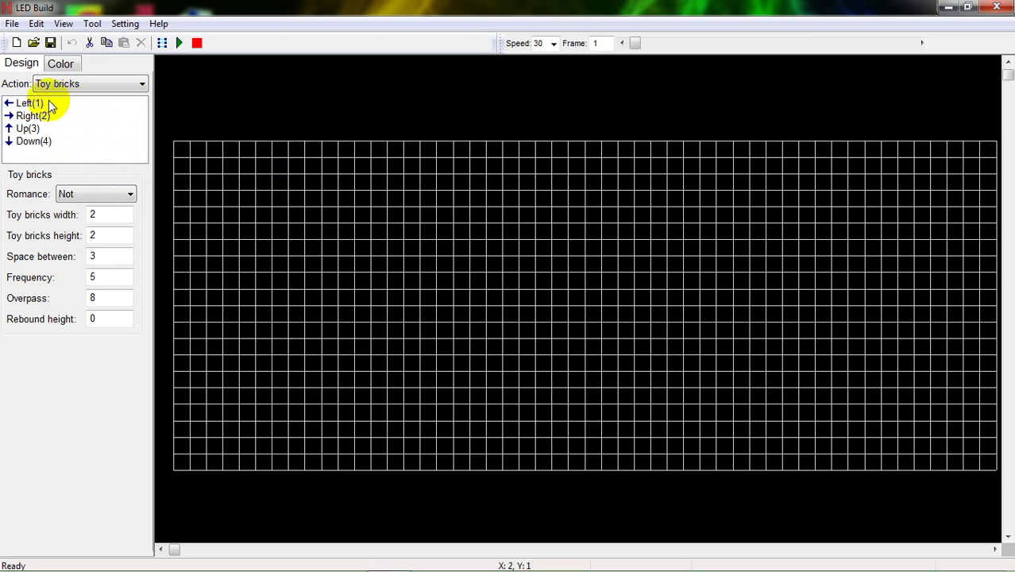
pyautogui.doubleClick(34, 145)
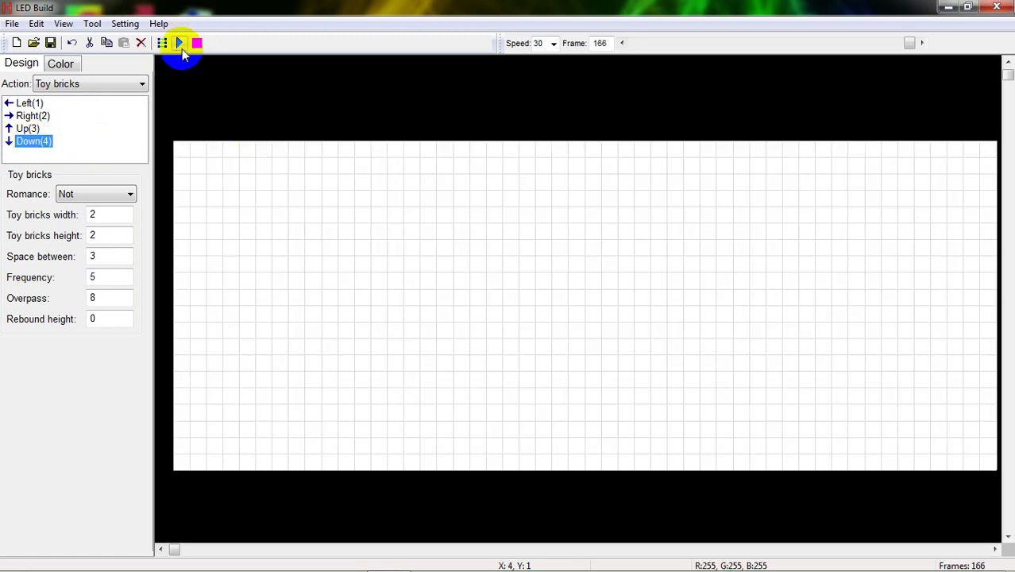
pyautogui.click(181, 45)
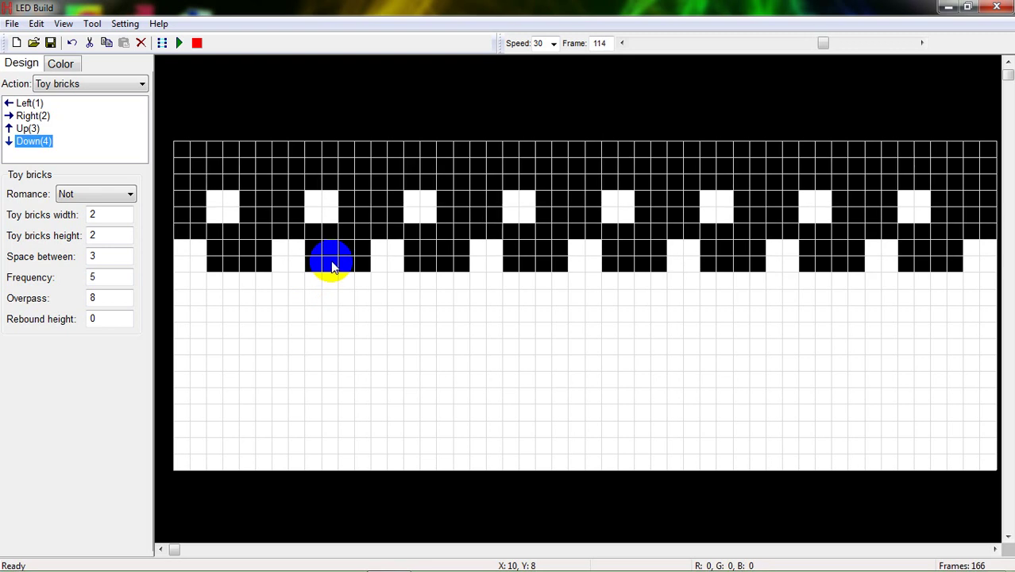
pyautogui.click(409, 154)
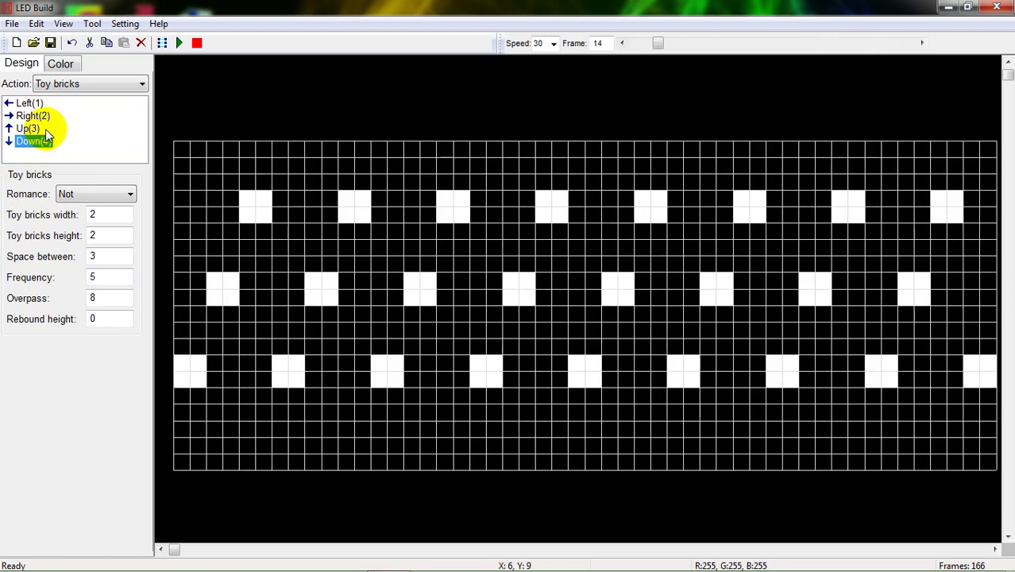
# - Export the animation in SWF format at quality 100 and save it to the Desktop as LEDVideo
pyautogui.click(14, 24)
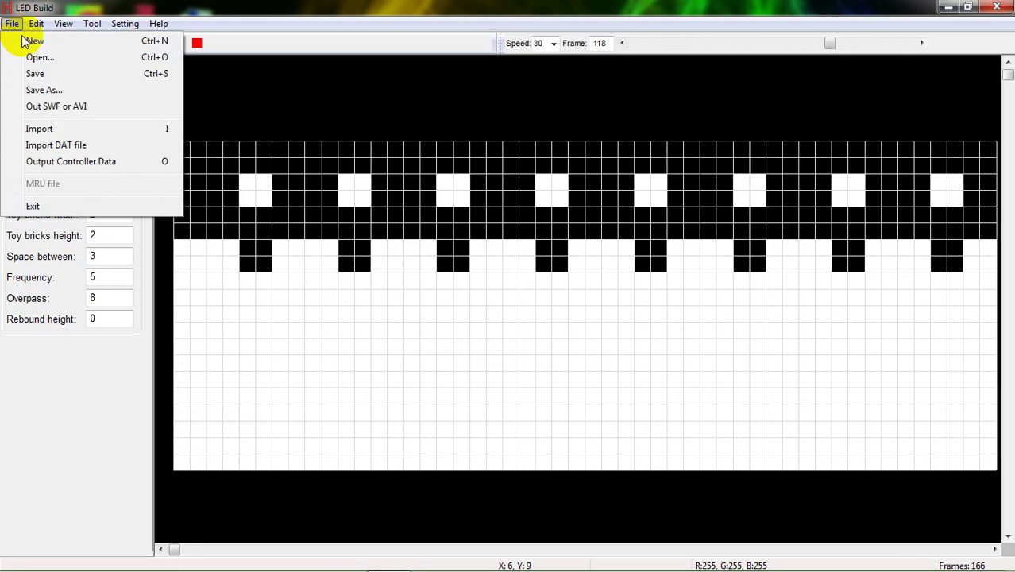
pyautogui.click(86, 106)
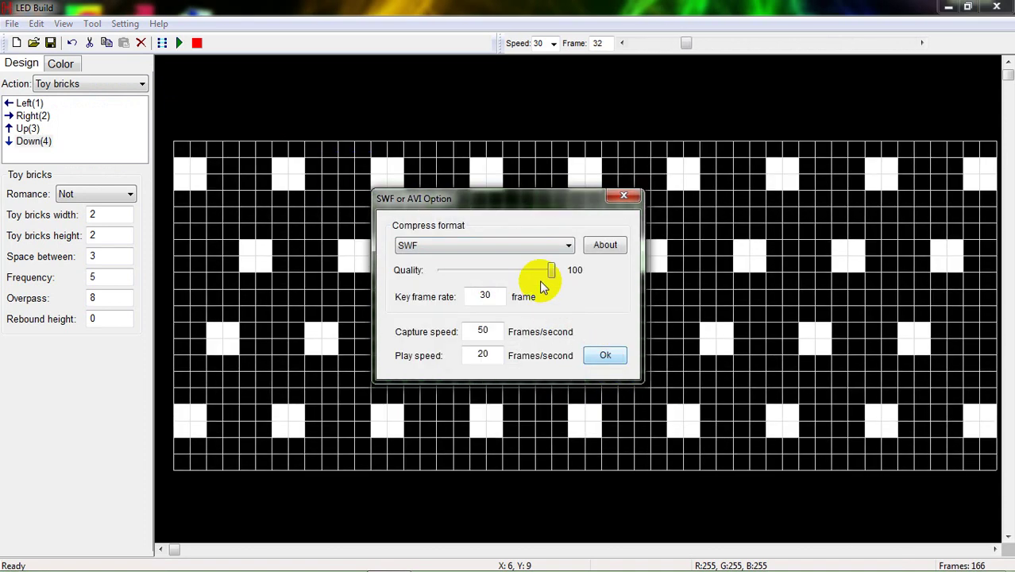
pyautogui.moveTo(554, 272)
pyautogui.mouseDown()
pyautogui.moveTo(512, 267)
pyautogui.moveTo(566, 267)
pyautogui.mouseUp()
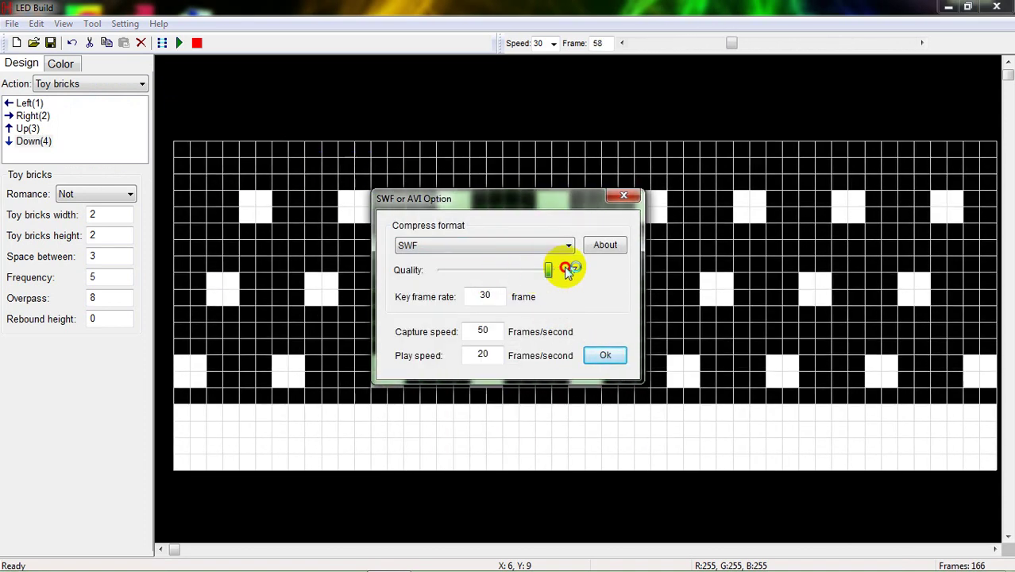
pyautogui.doubleClick(489, 295)
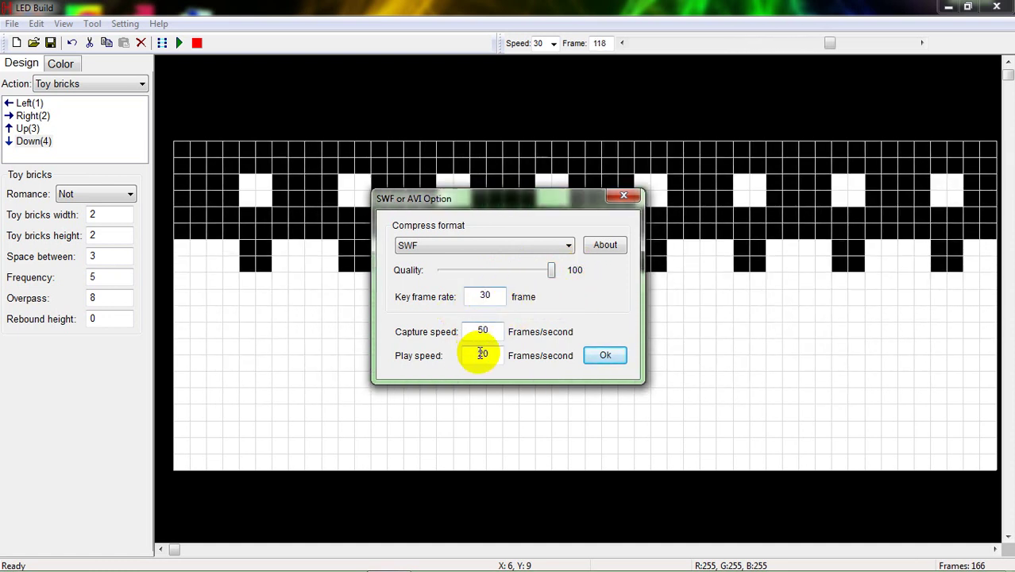
pyautogui.click(493, 332)
pyautogui.doubleClick(488, 331)
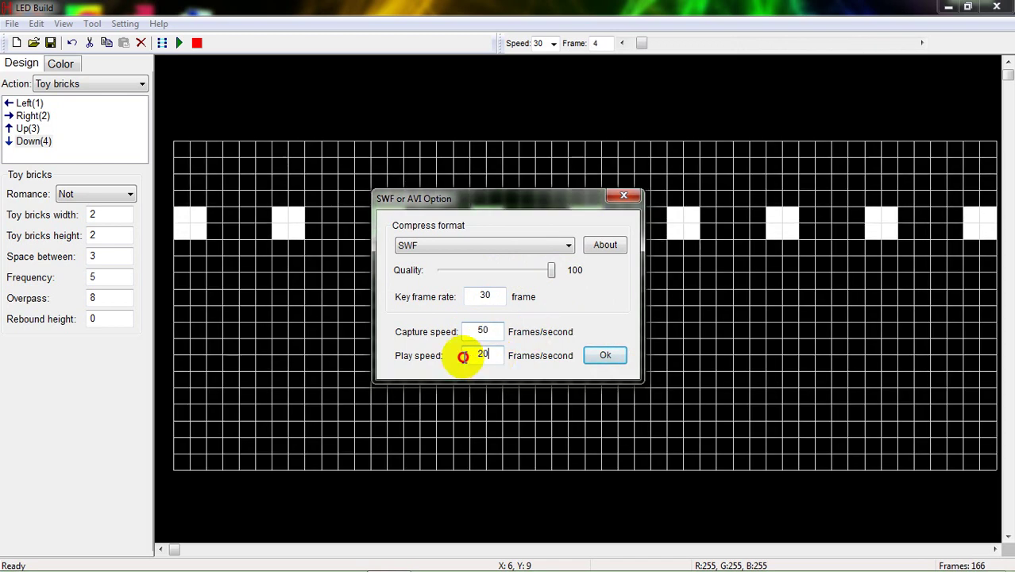
pyautogui.doubleClick(471, 356)
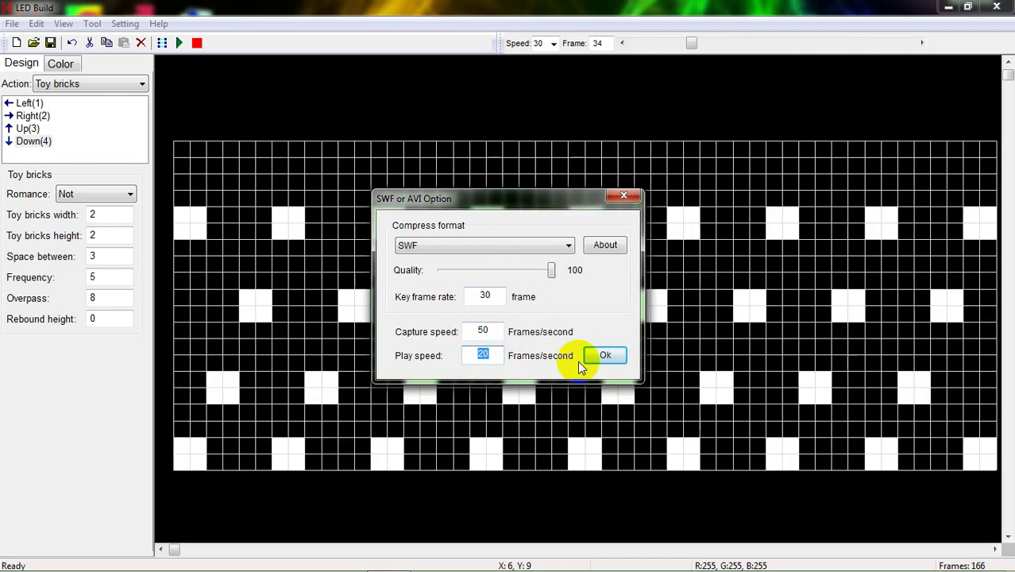
pyautogui.click(605, 355)
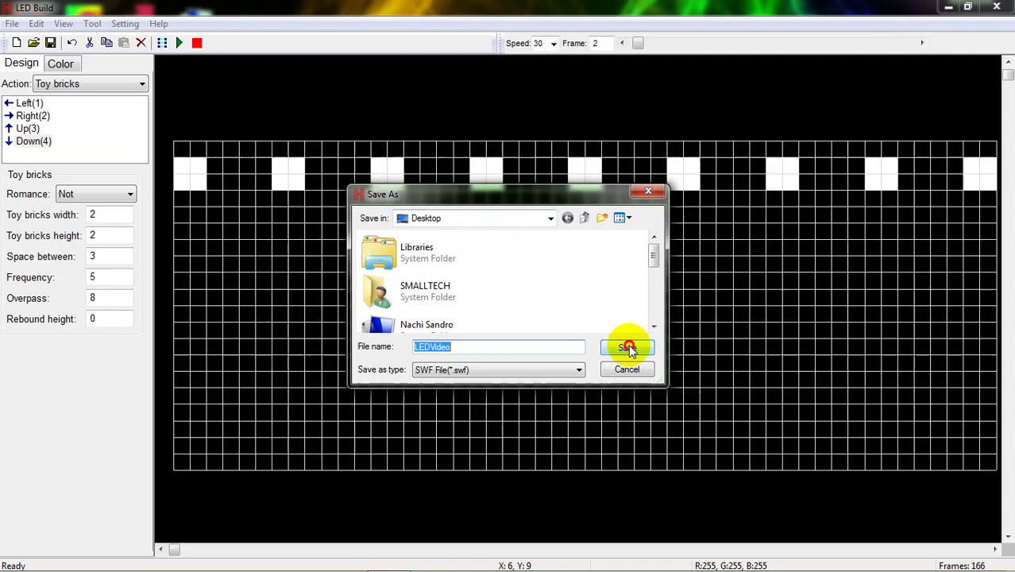
pyautogui.click(628, 348)
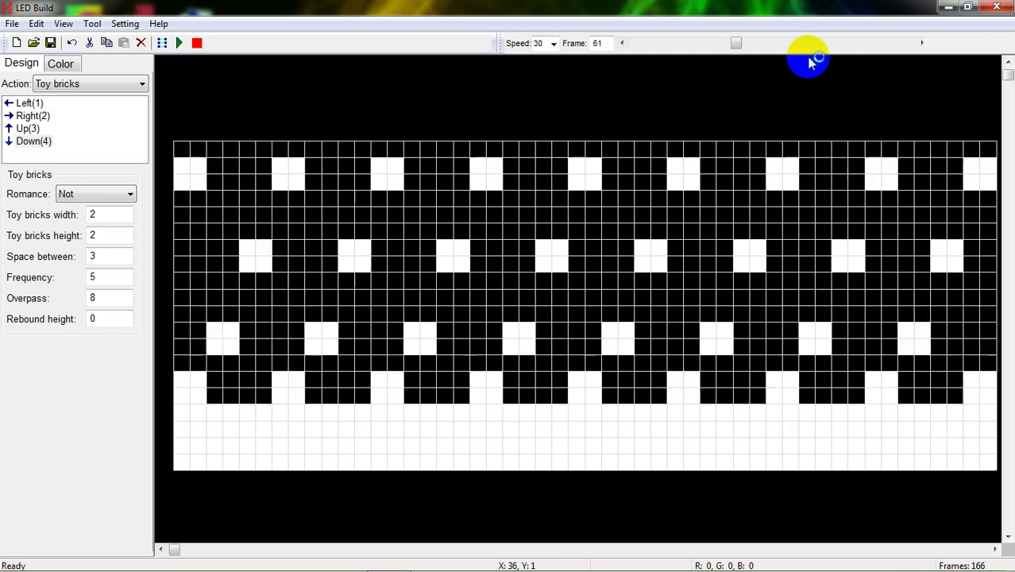
# - Switch to the desktop, move the LEDVideo file below the archives, preview it in KMPlayer and close the player
pyautogui.click(946, 8)
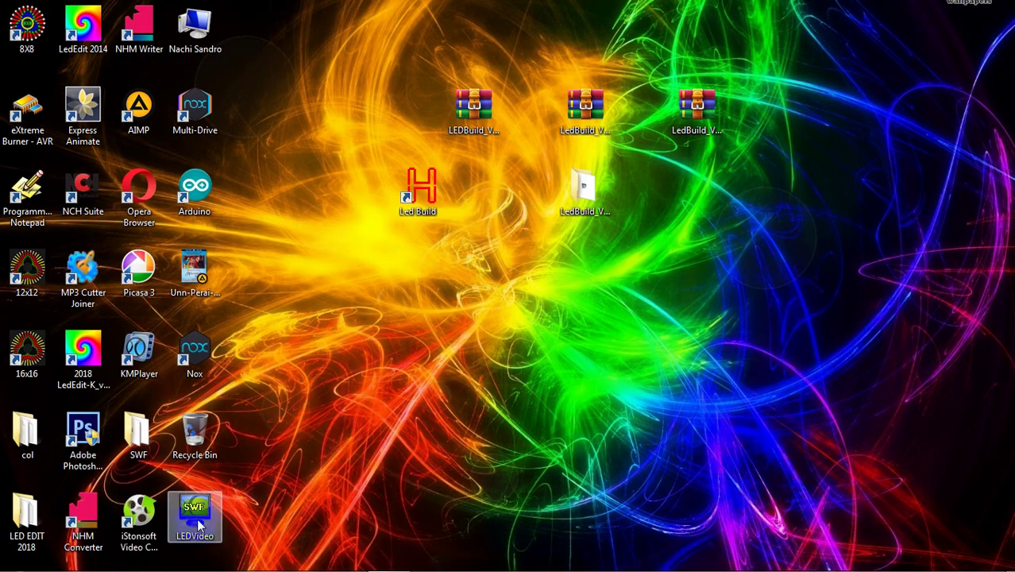
pyautogui.moveTo(208, 520); pyautogui.dragTo(718, 196)
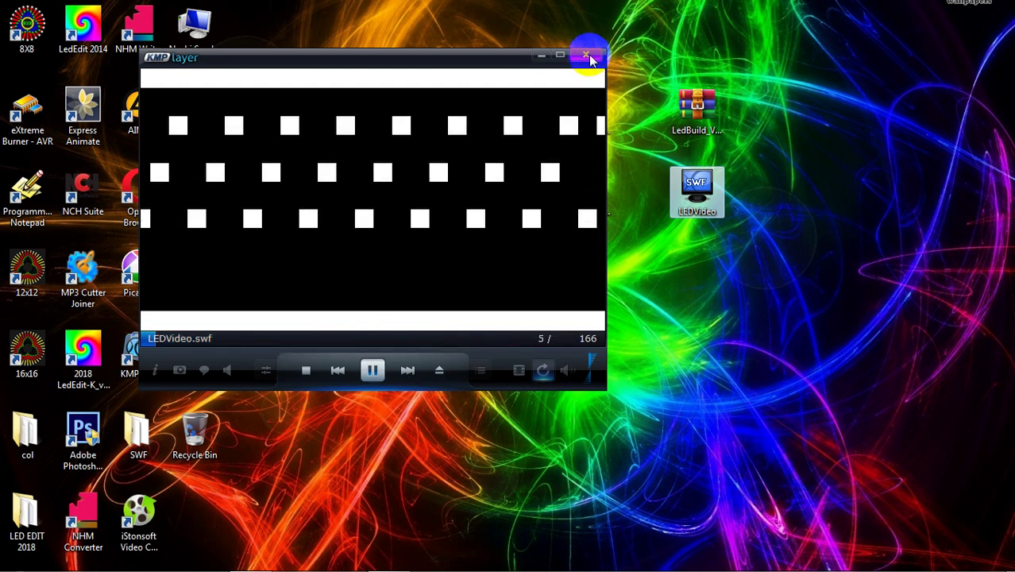
pyautogui.click(583, 52)
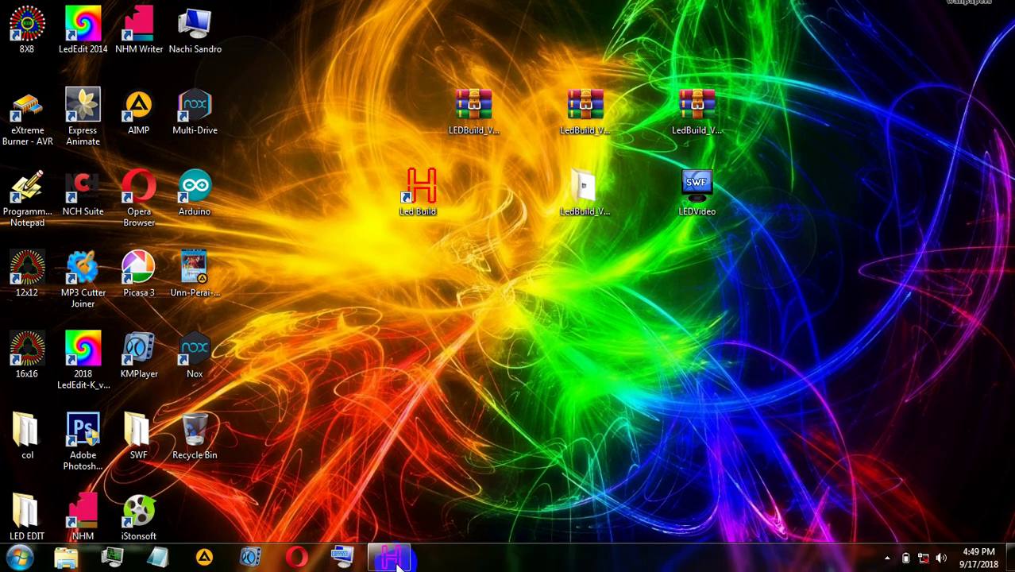
# - Return to LED Build, close it without saving the project and start Led Build again
pyautogui.click(393, 559)
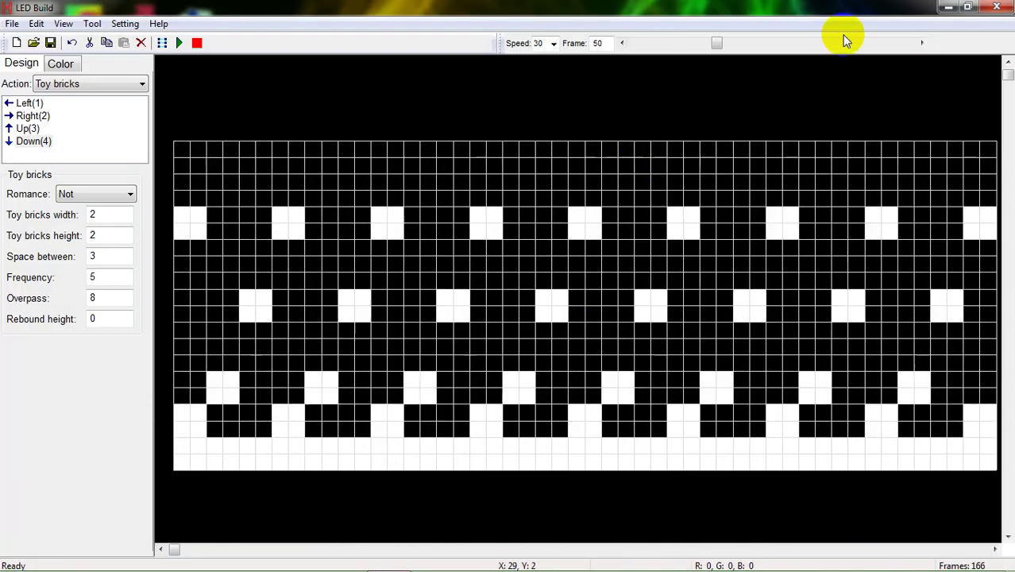
pyautogui.click(998, 6)
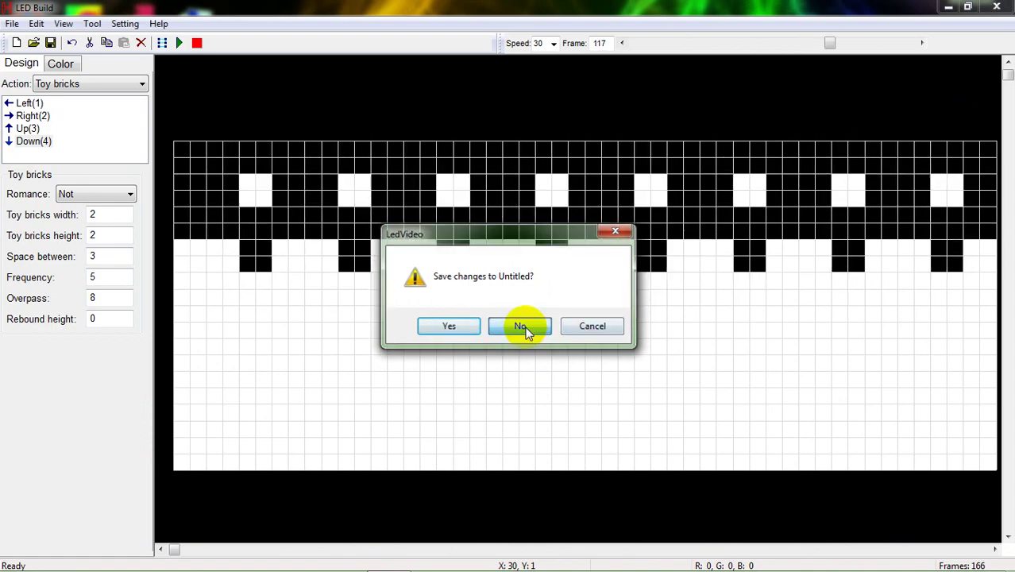
pyautogui.click(521, 326)
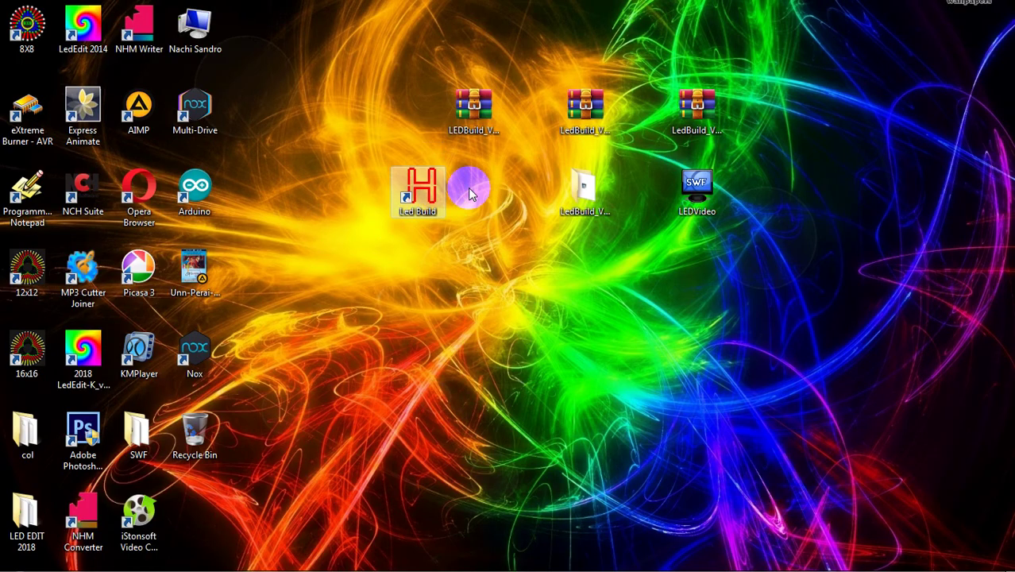
pyautogui.doubleClick(429, 197)
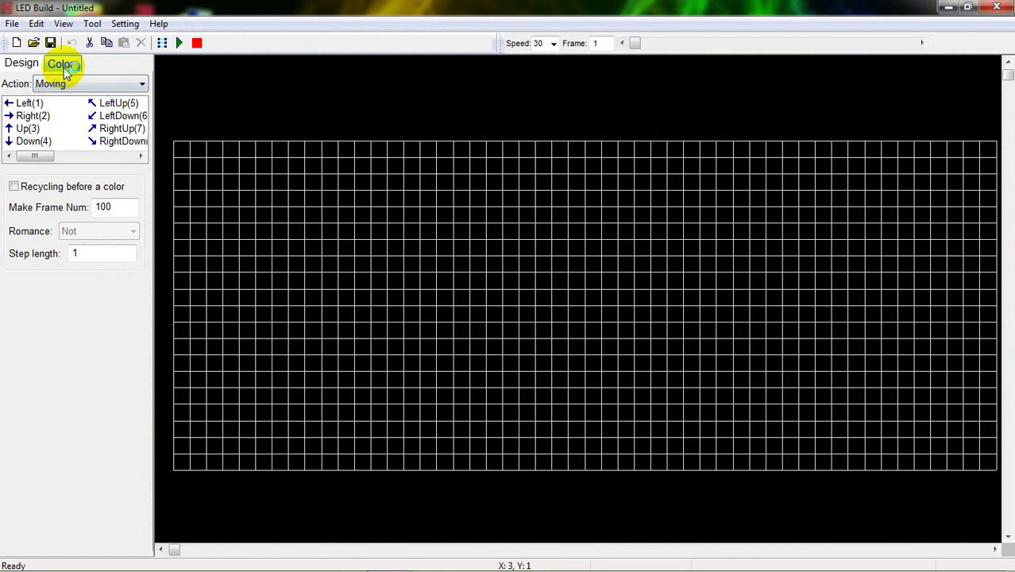
# - Clear the colour gradient of the new project, fill it with white only and return to the design settings
pyautogui.click(63, 65)
pyautogui.click(22, 294)
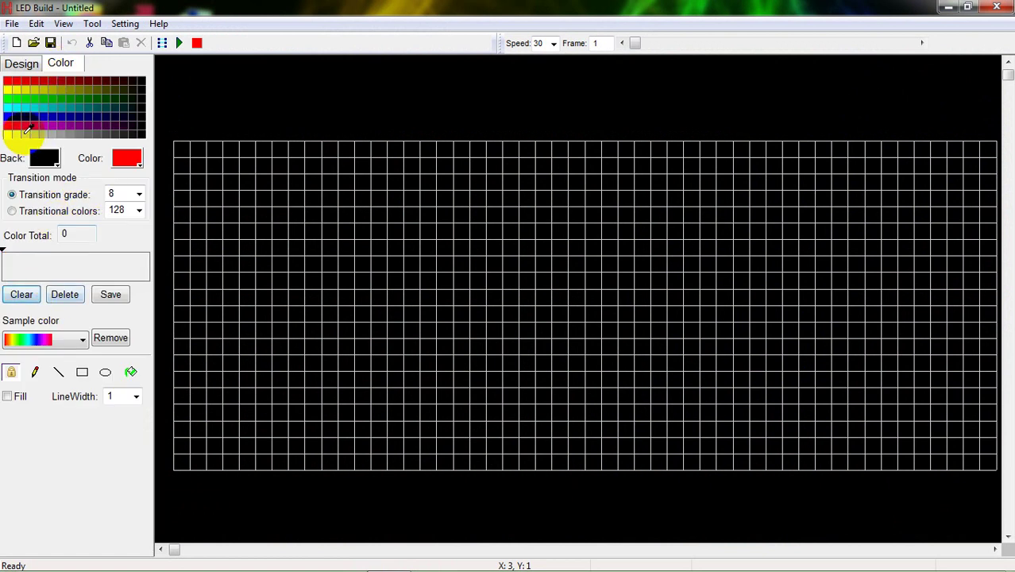
pyautogui.click(8, 134)
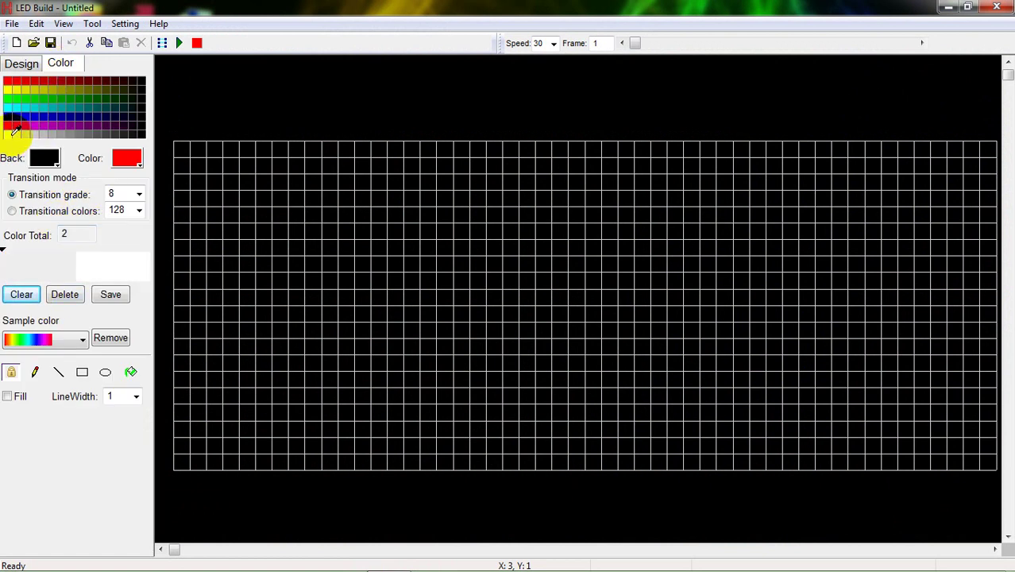
pyautogui.click(24, 65)
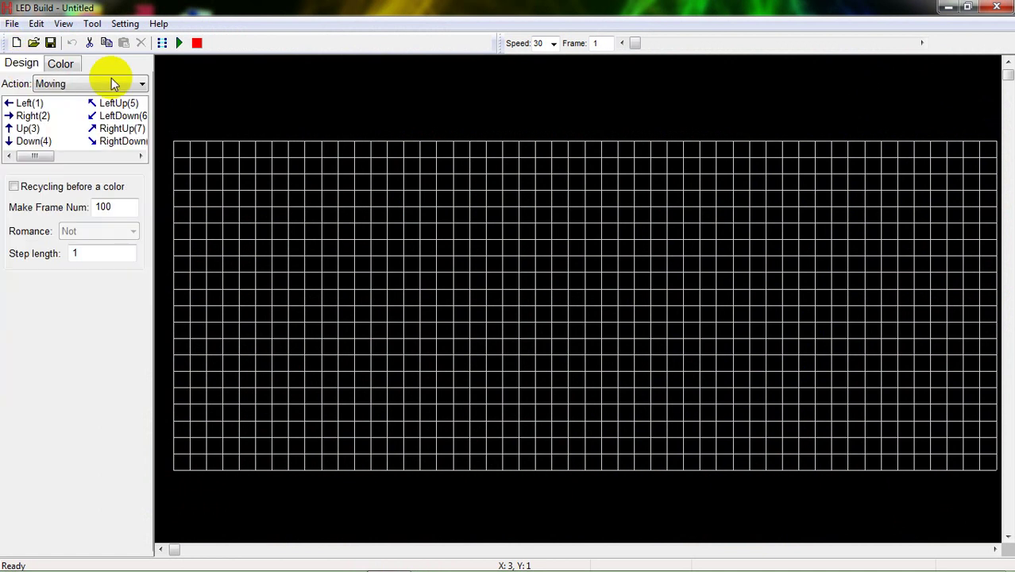
# - Generate a Dropping effect with Style2 on the LED grid and play the animation
pyautogui.click(71, 86)
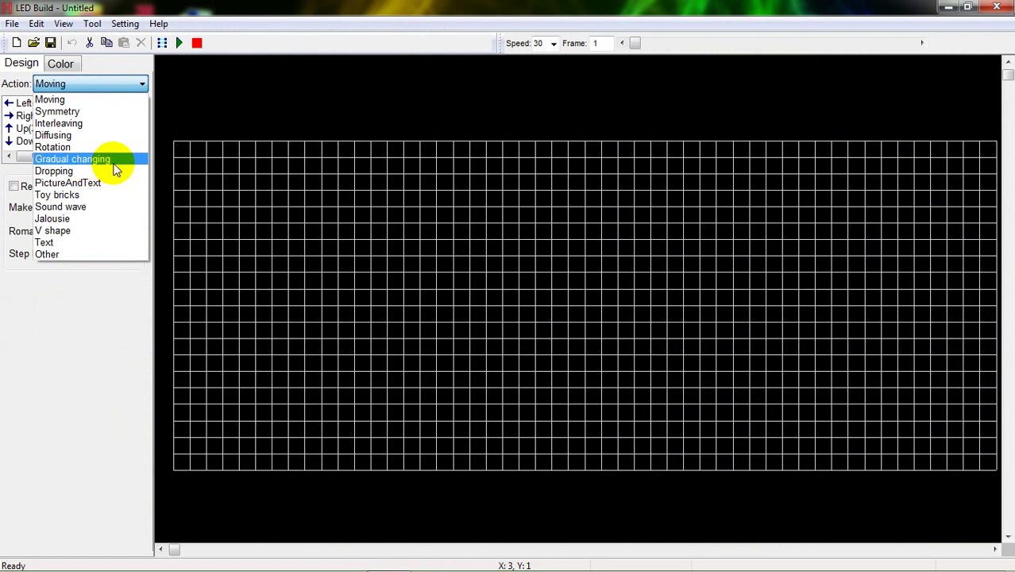
pyautogui.click(106, 173)
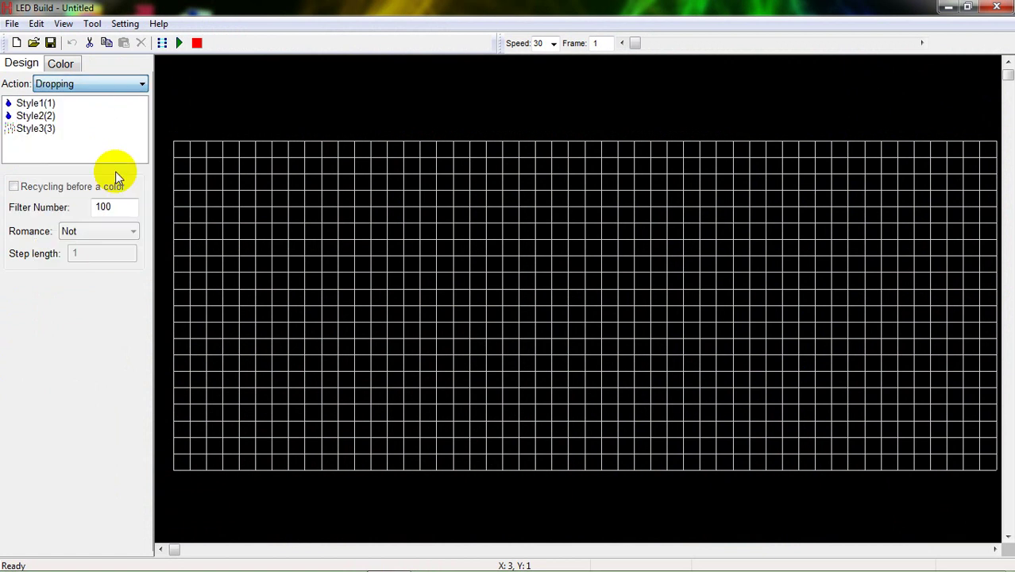
pyautogui.click(35, 115)
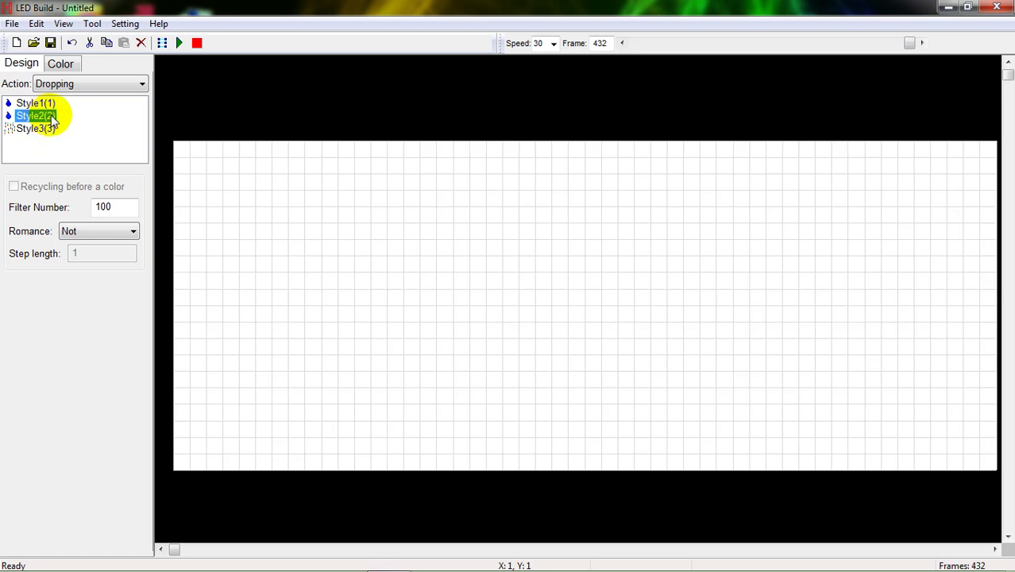
pyautogui.click(177, 43)
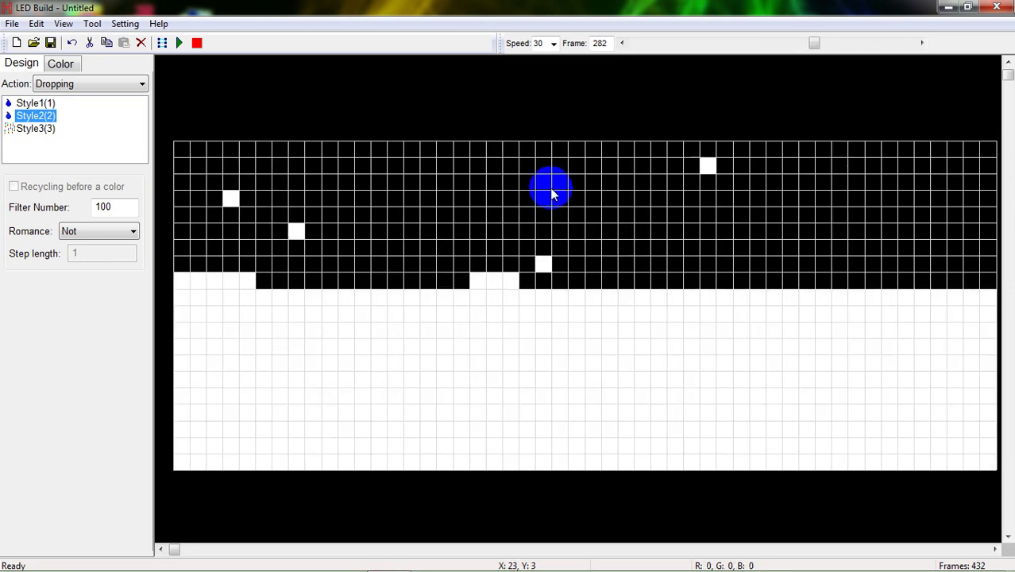
# - Export the Dropping animation in SWF format at quality 100 to the desktop as LEDVideo1
pyautogui.click(11, 24)
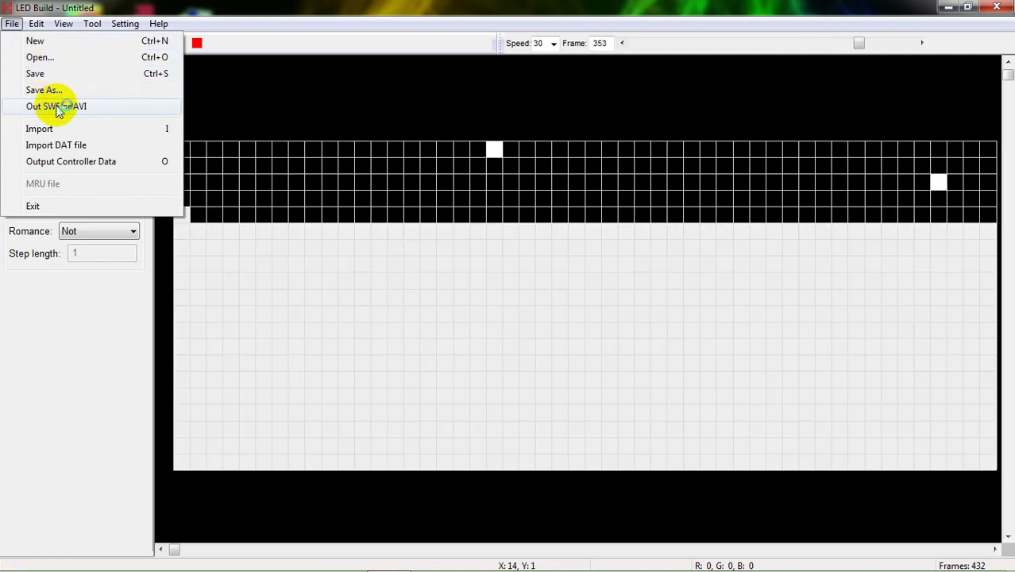
pyautogui.click(357, 198)
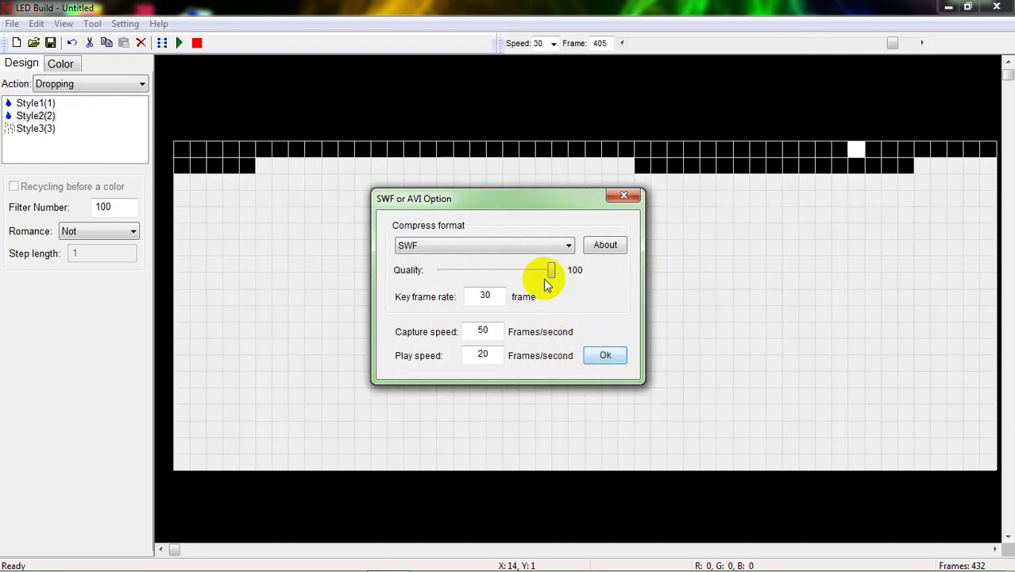
pyautogui.click(604, 355)
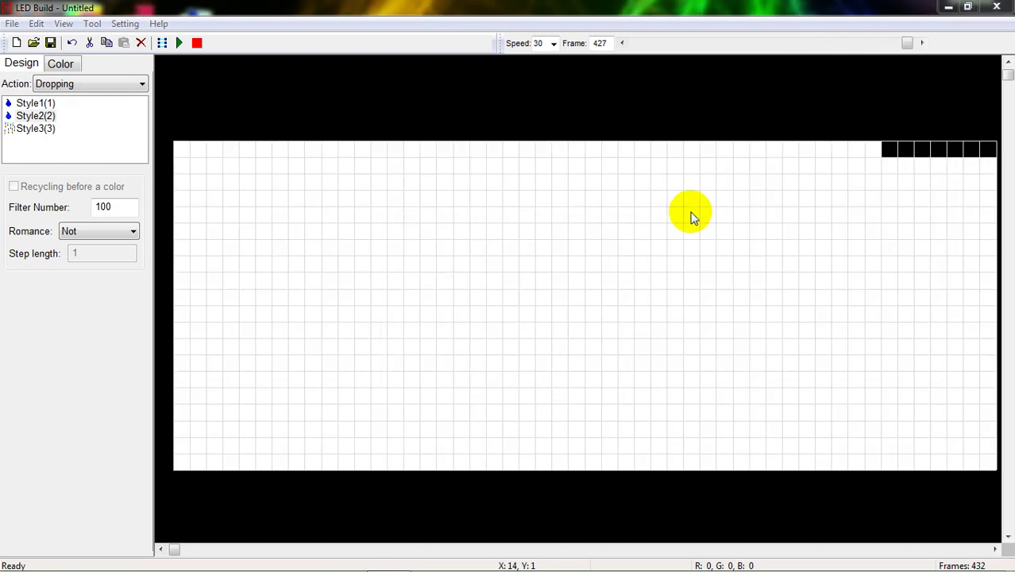
pyautogui.click(731, 187)
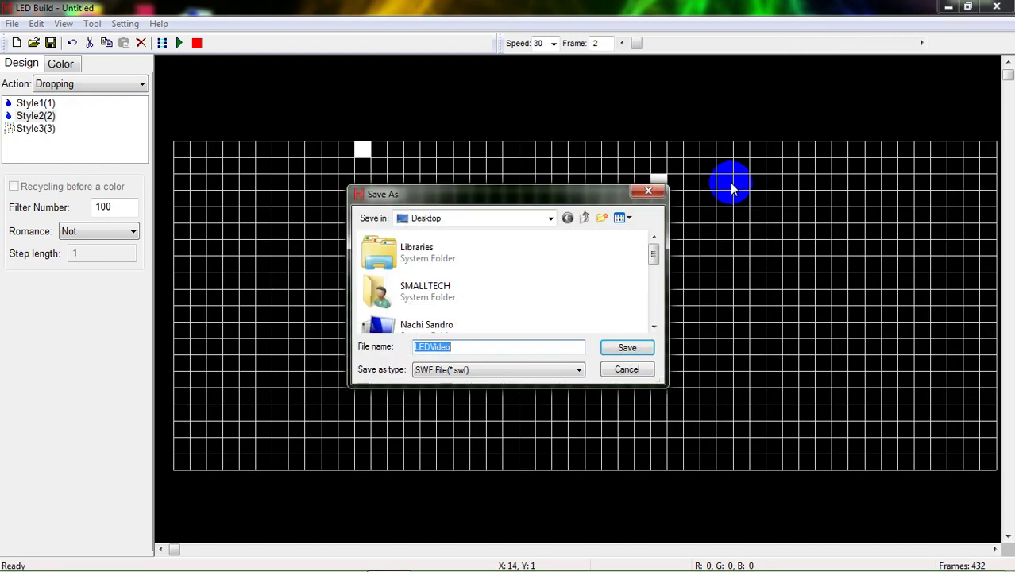
pyautogui.click(492, 344)
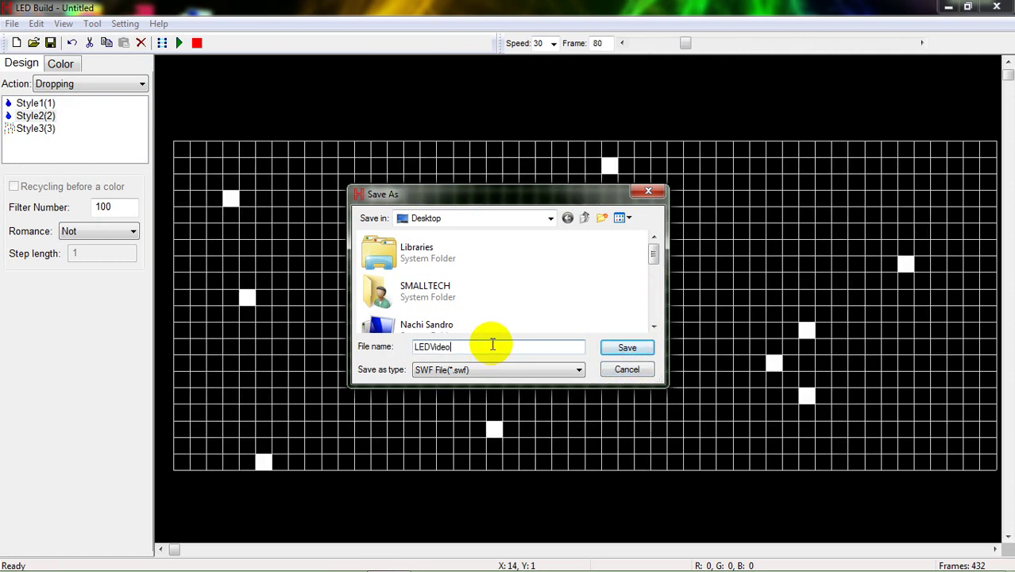
pyautogui.write('1')
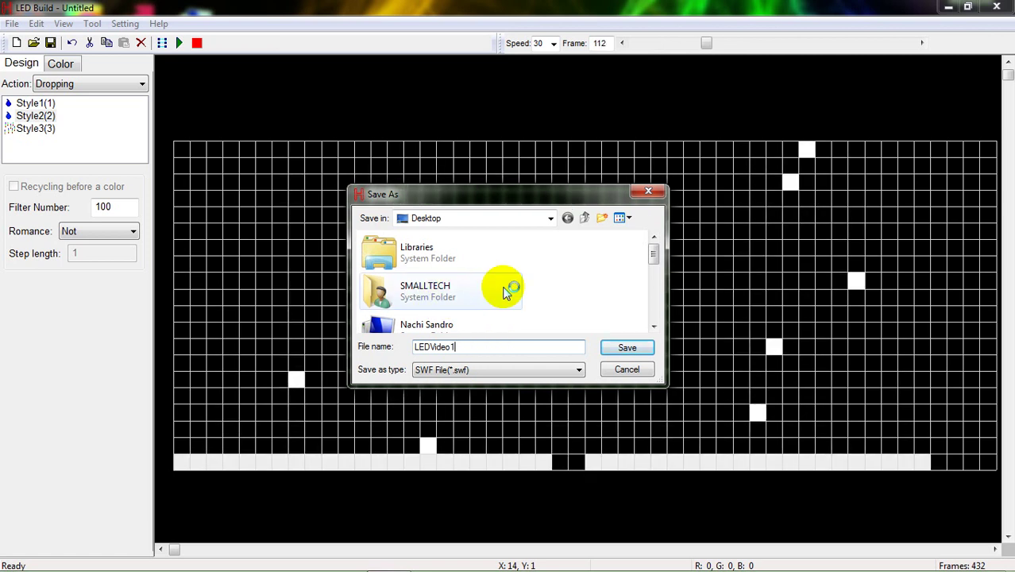
pyautogui.click(627, 347)
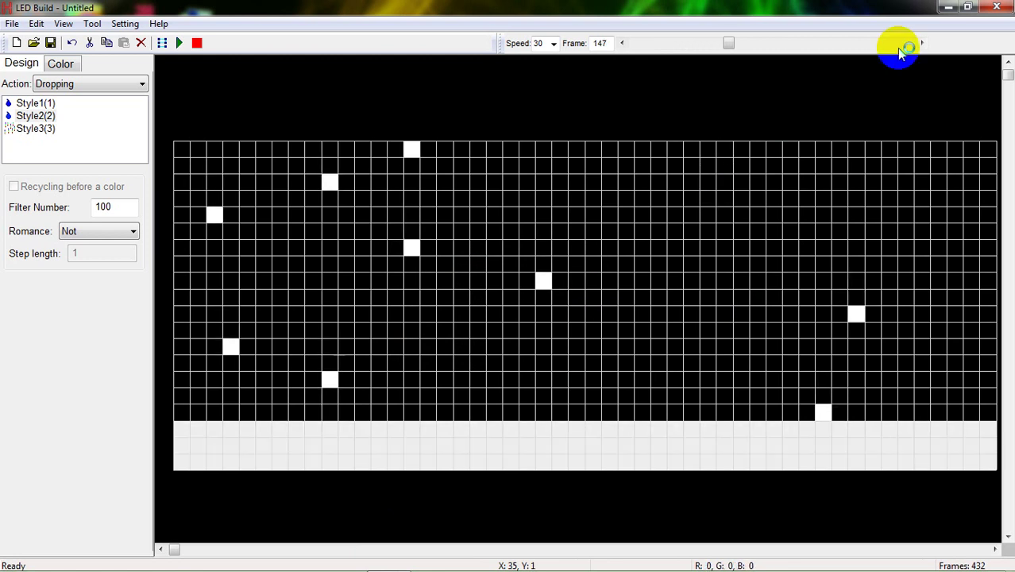
# - Switch to the desktop, place LEDVideo1 beside LEDVideo, preview it in KMPlayer and close the player
pyautogui.click(947, 8)
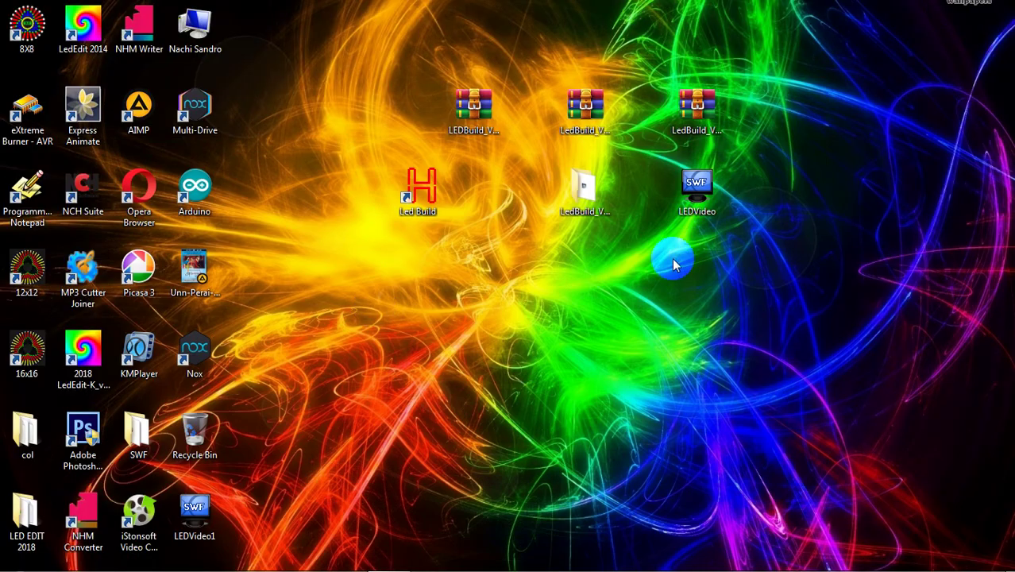
pyautogui.click(209, 512)
pyautogui.moveTo(819, 196); pyautogui.dragTo(770, 199)
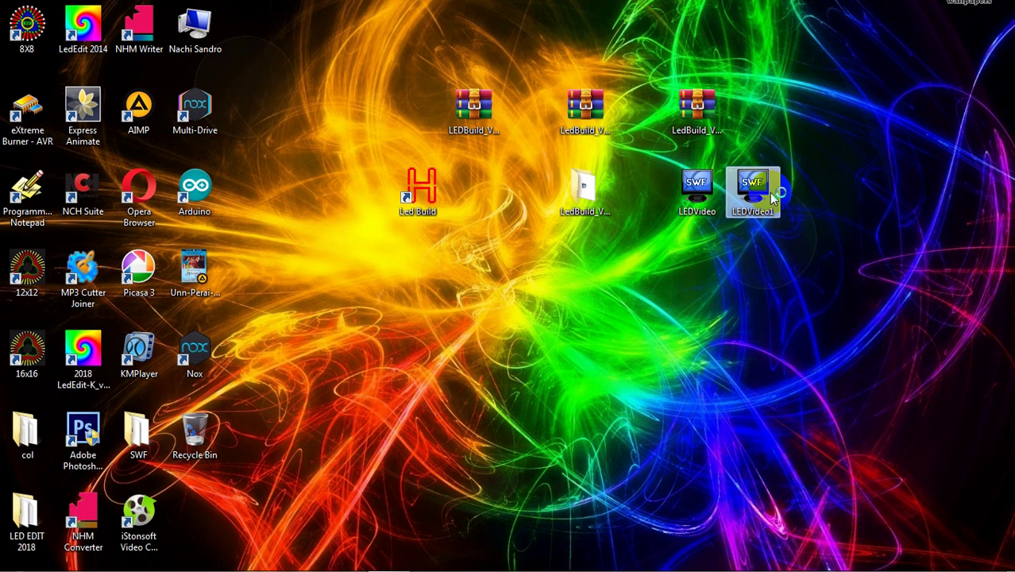
pyautogui.doubleClick(775, 199)
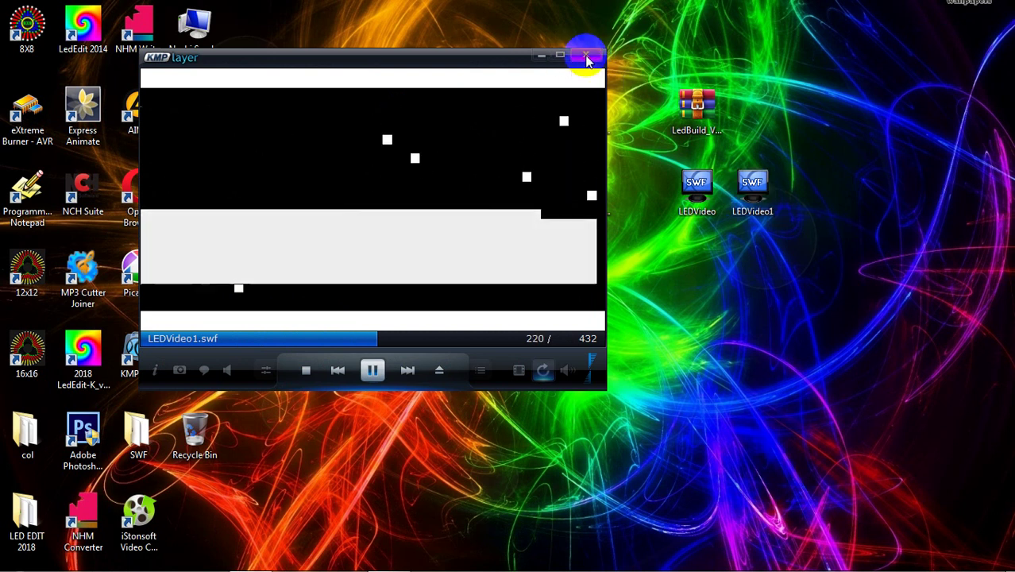
pyautogui.click(585, 56)
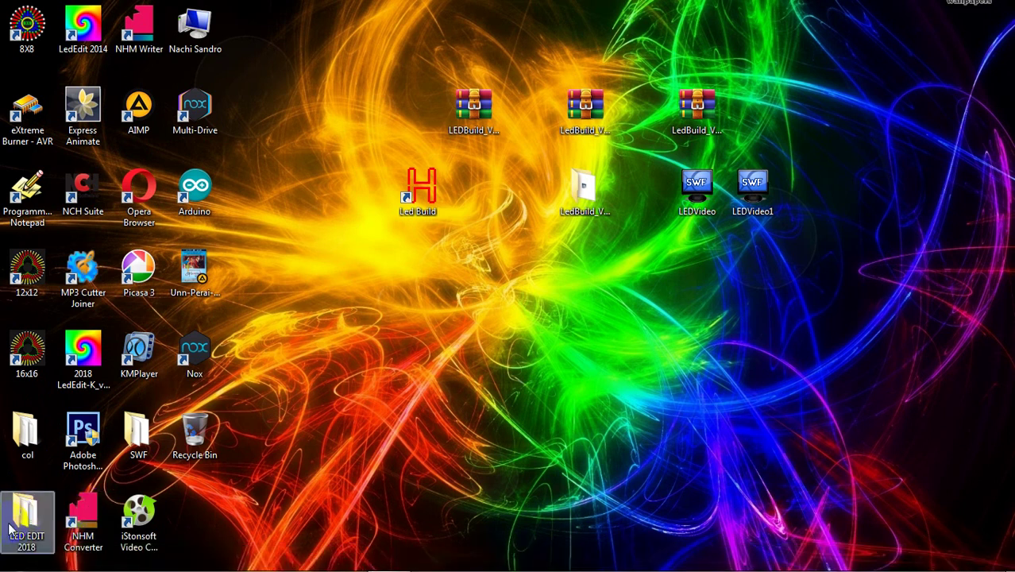
# - Move the LED EDIT 2018 folder below the LED Build files, start LedEdit from it and accept the login with blank fields
pyautogui.moveTo(28, 527); pyautogui.dragTo(640, 306)
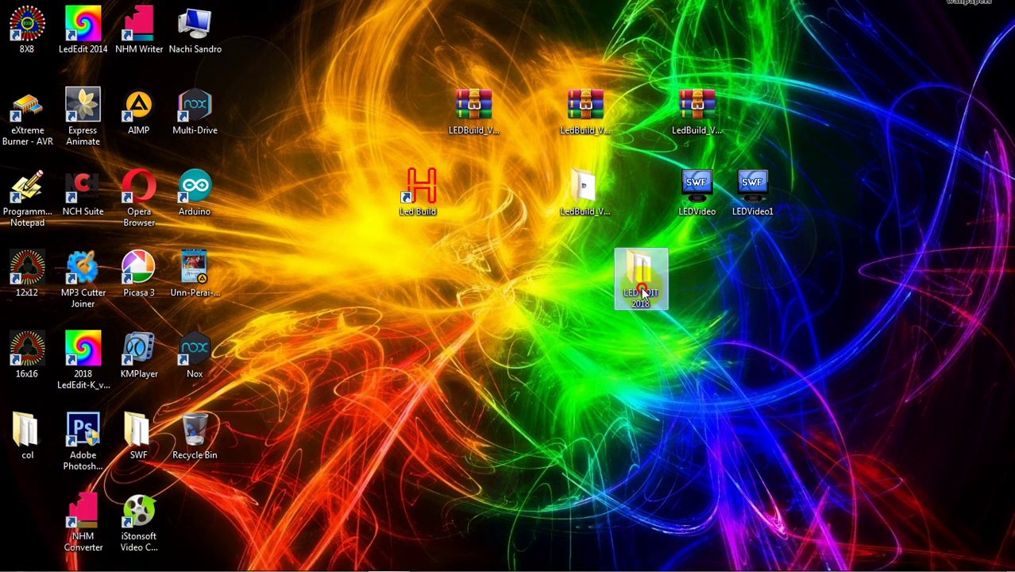
pyautogui.doubleClick(641, 286)
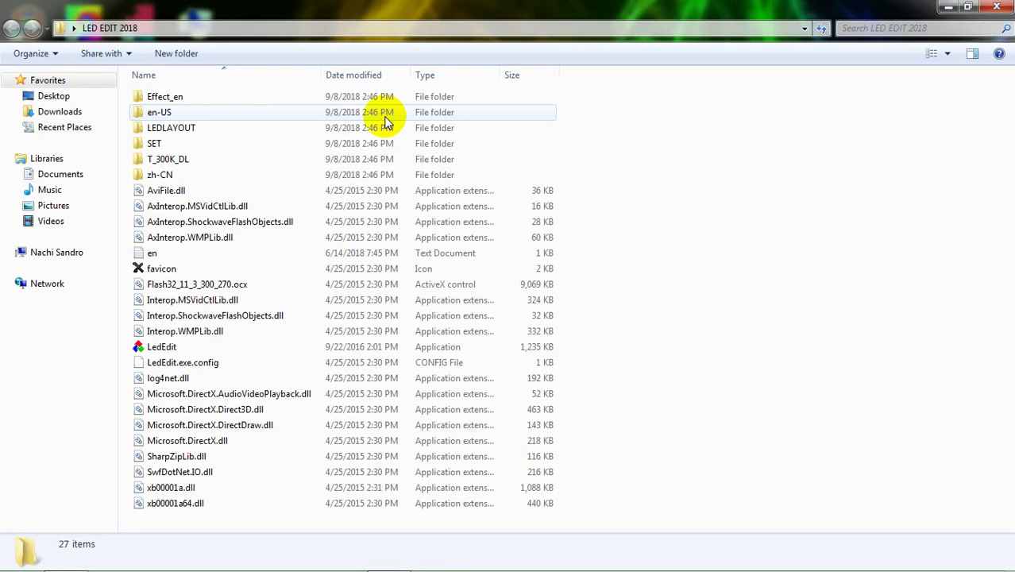
pyautogui.click(165, 348)
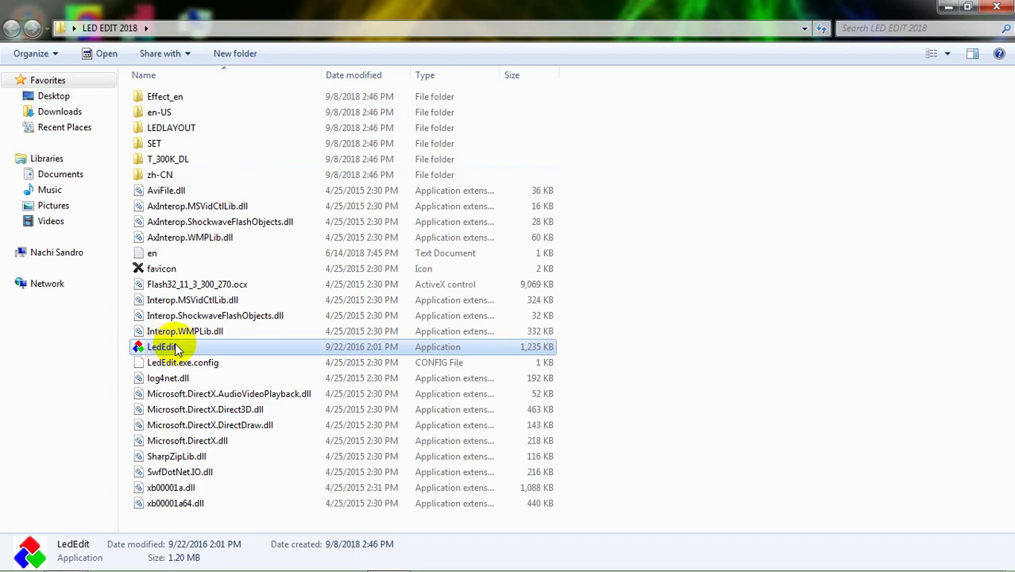
pyautogui.doubleClick(175, 348)
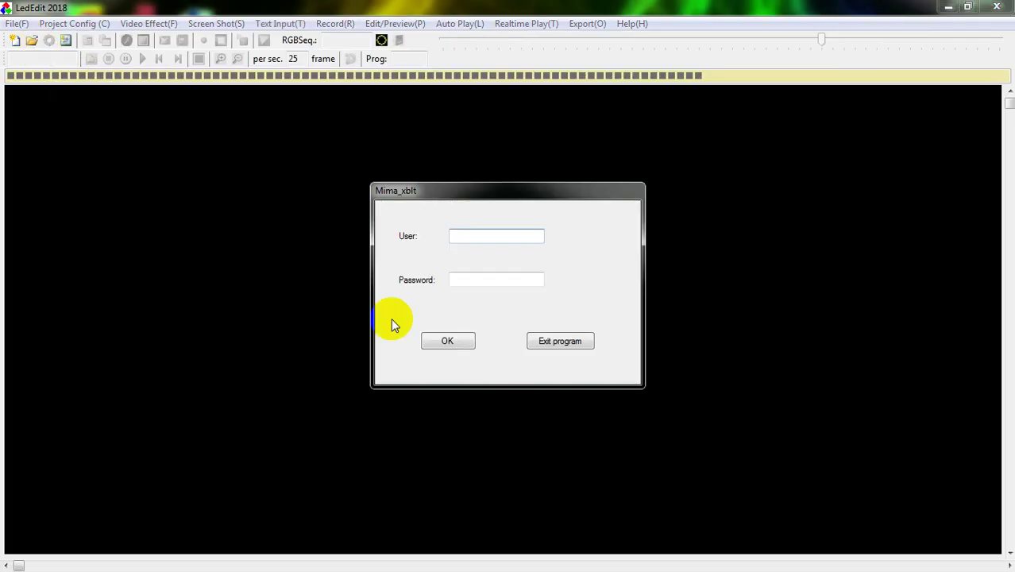
pyautogui.click(449, 342)
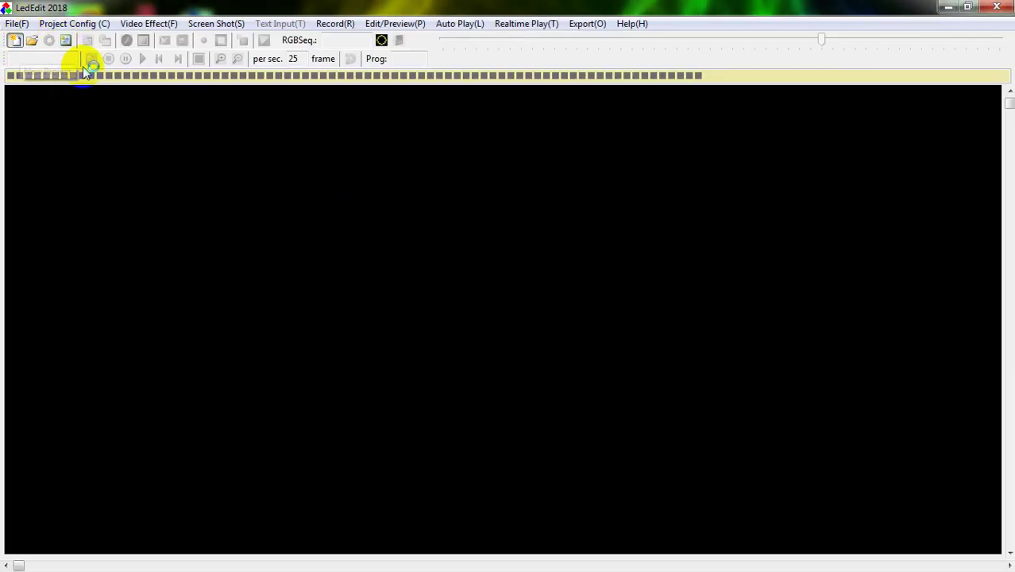
# - Create the Led1 project for the T-1000-6803 controller and auto-configure a 50 by 20 pixel layout with the On the left horizontal pattern
pyautogui.click(354, 173)
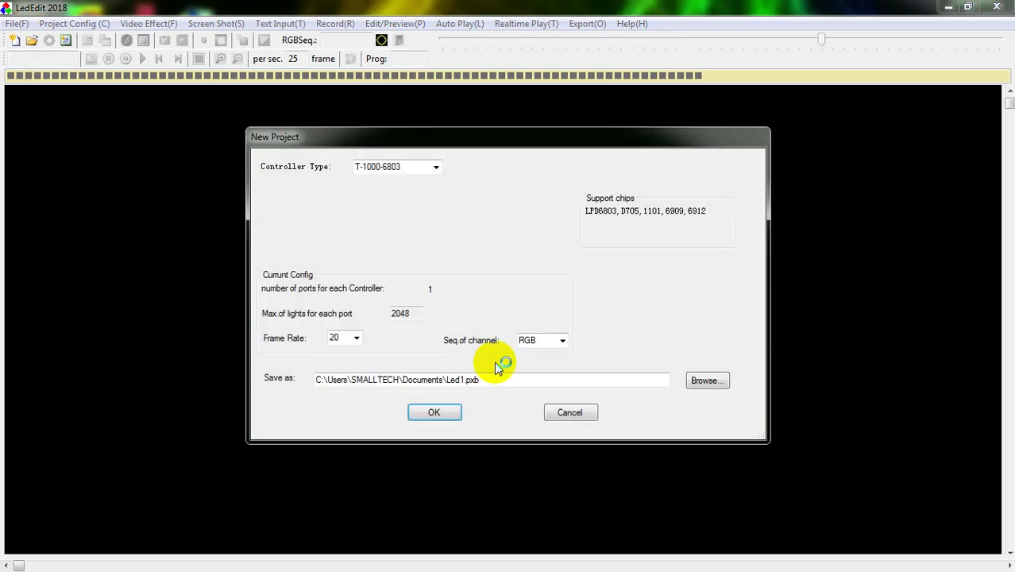
pyautogui.click(436, 413)
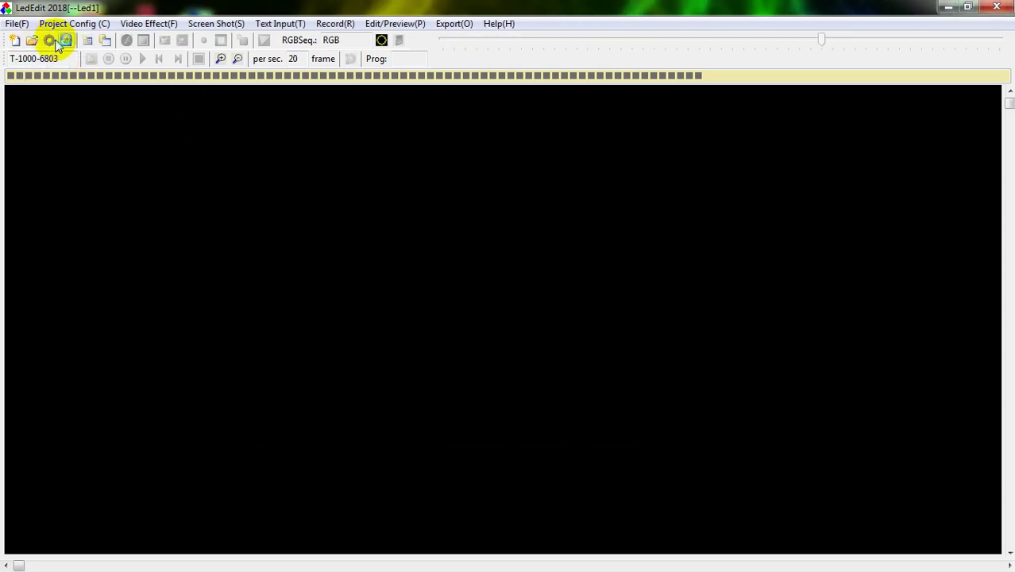
pyautogui.click(62, 47)
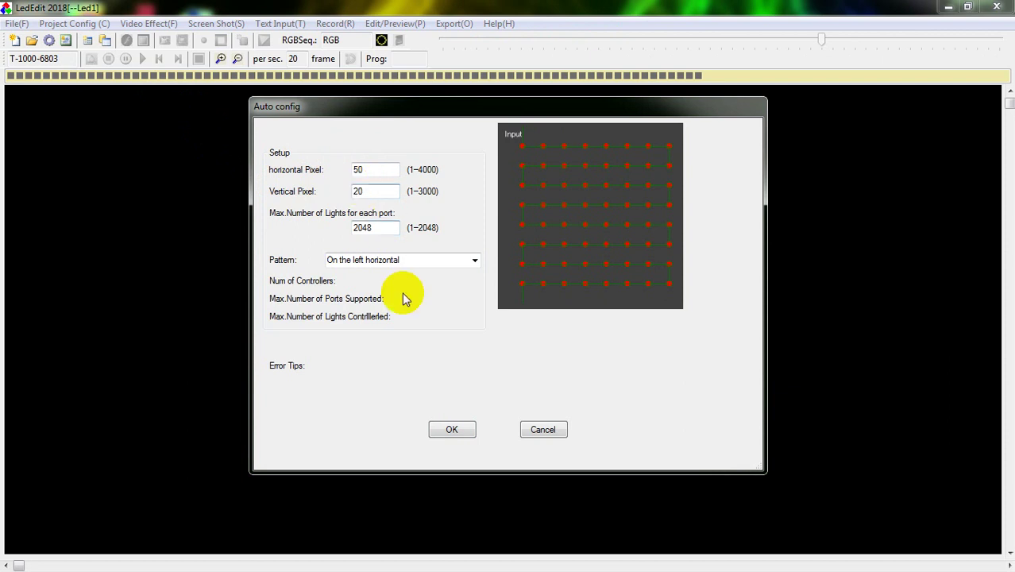
pyautogui.click(456, 429)
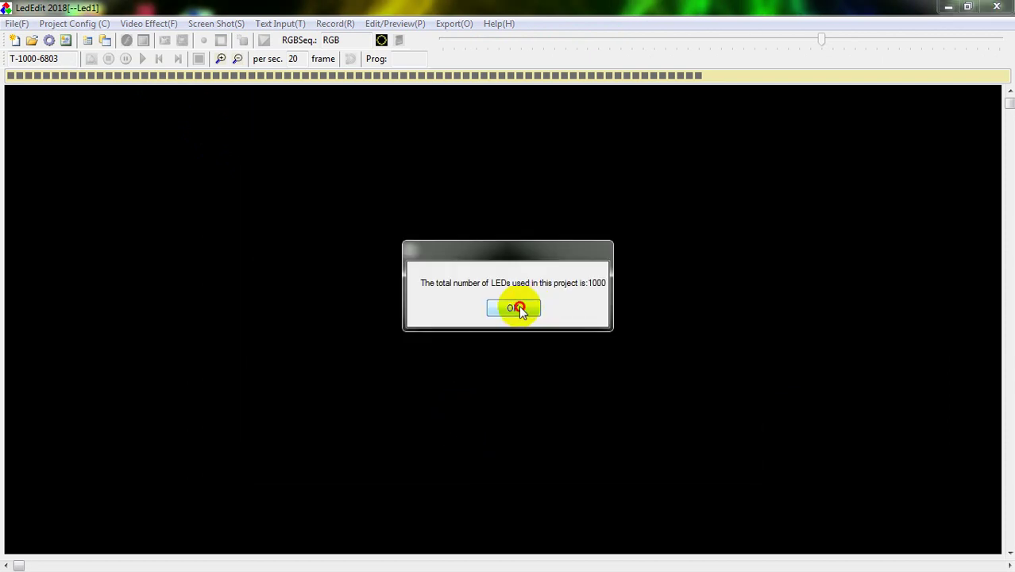
pyautogui.click(515, 307)
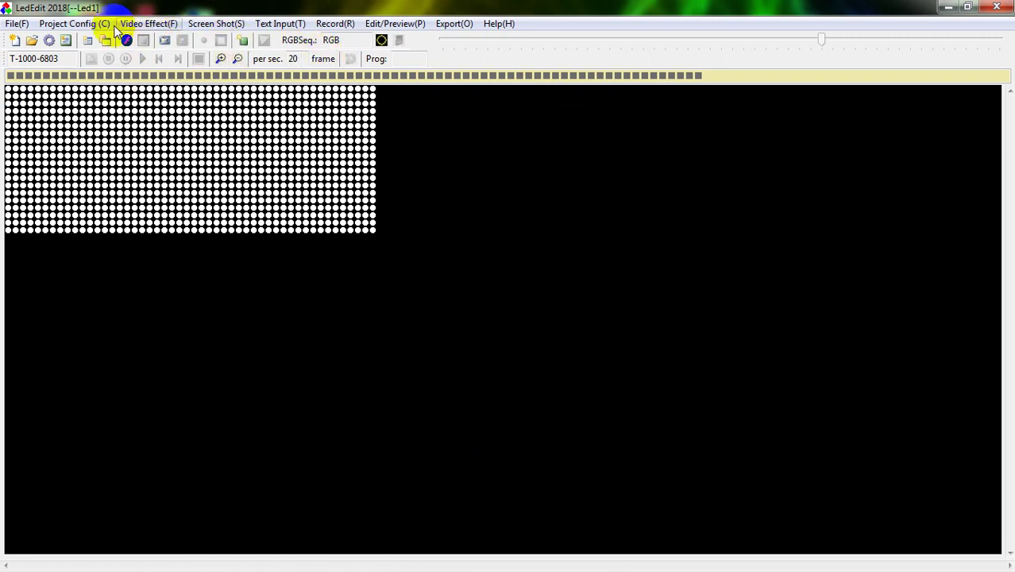
# - Load the LEDVideo SWF file from the desktop as a video effect for the LED layout
pyautogui.click(151, 24)
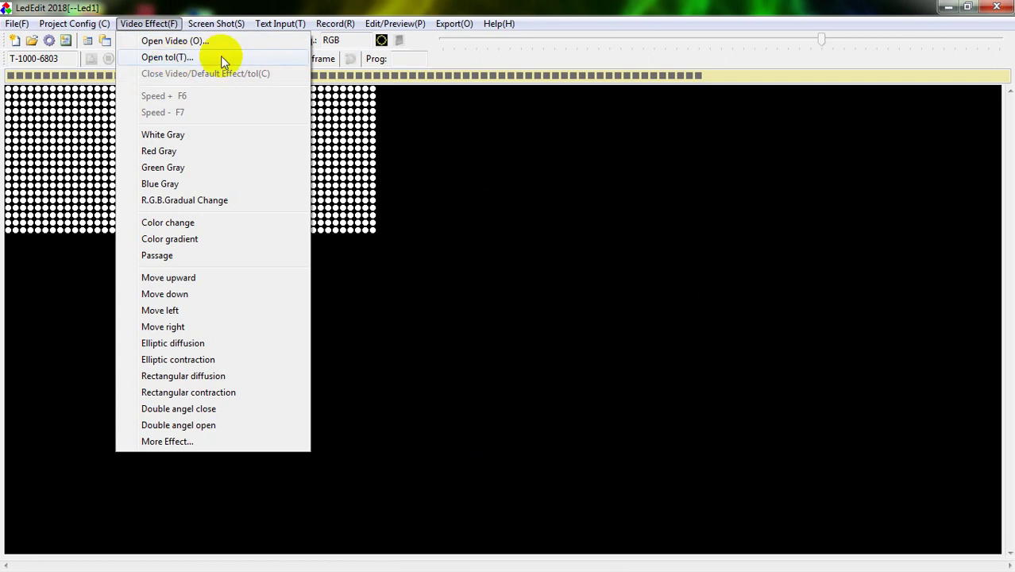
pyautogui.click(170, 442)
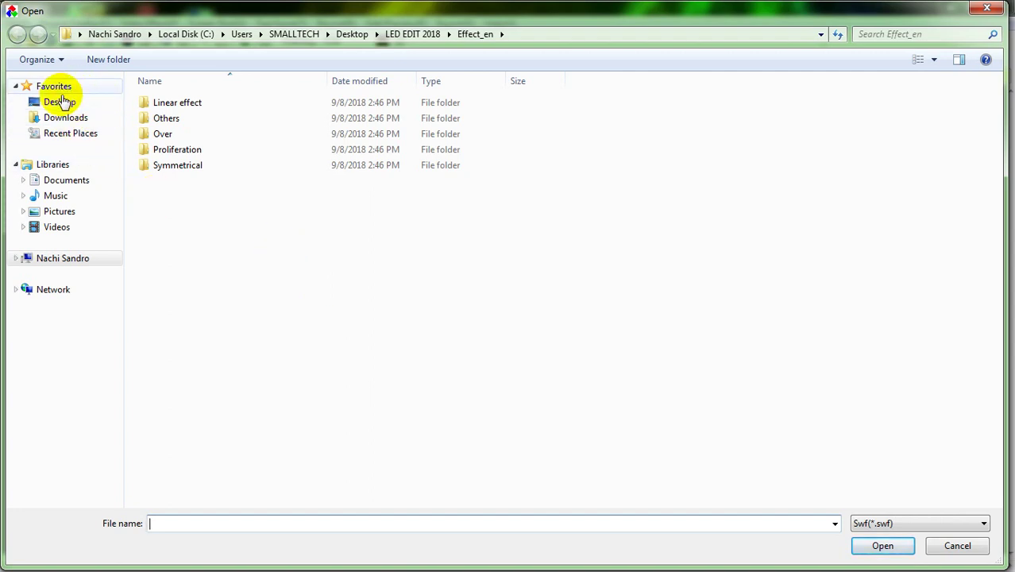
pyautogui.click(66, 101)
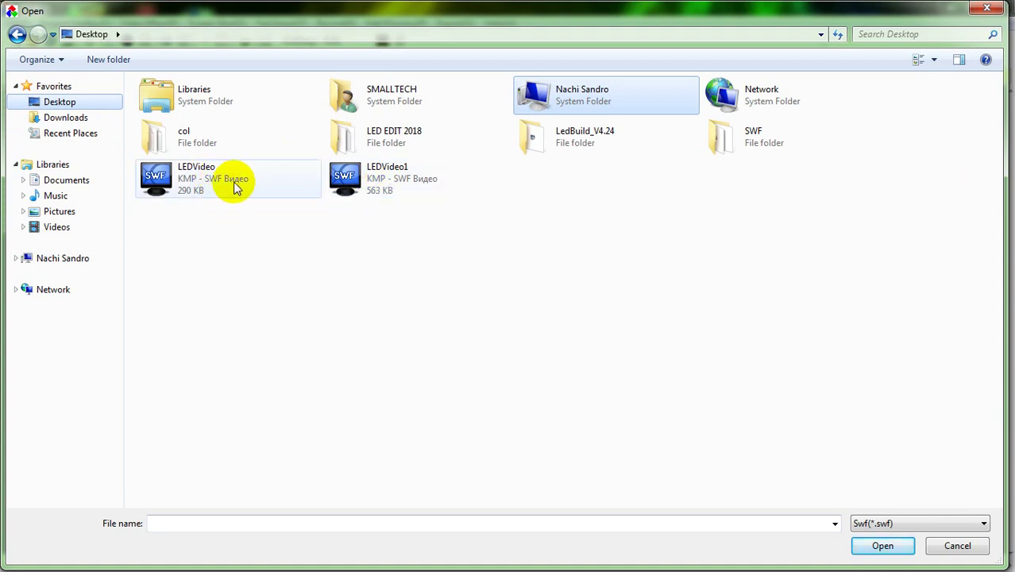
pyautogui.doubleClick(232, 175)
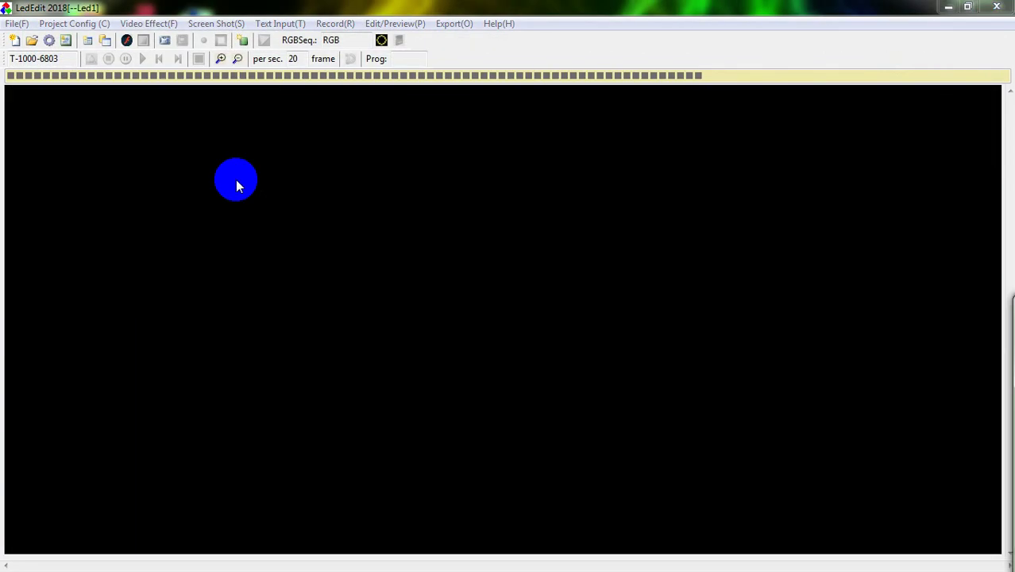